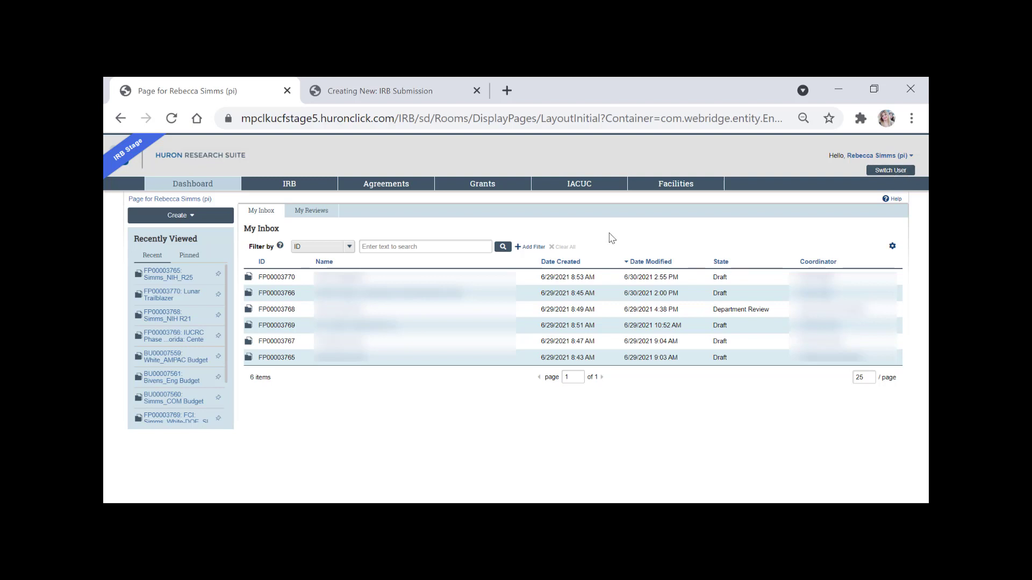
# Create a new IRB study, then reopen Create and expand the Agreements, Grants, IACUC and IRB options.
pyautogui.click(197, 219)
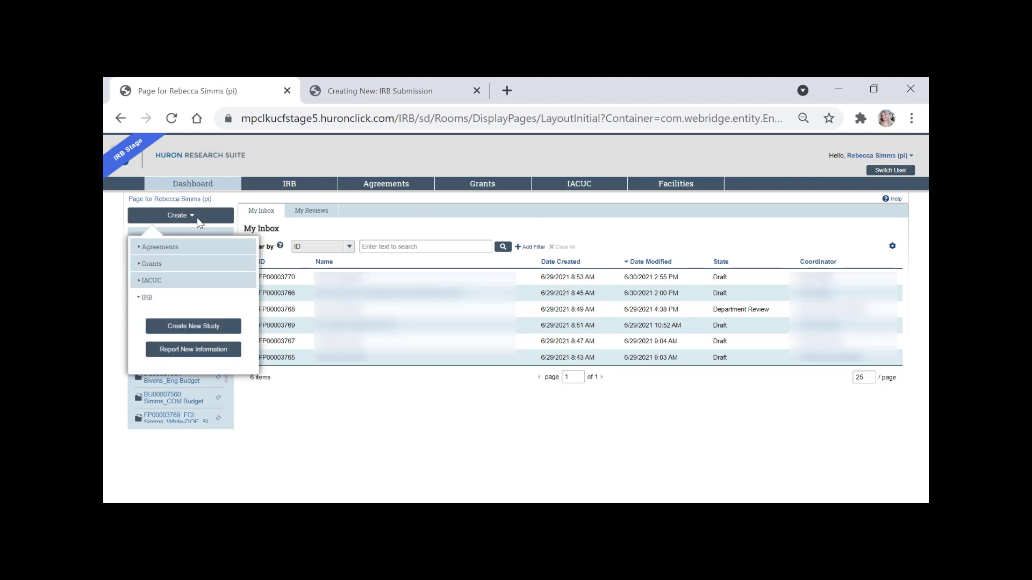
pyautogui.click(181, 334)
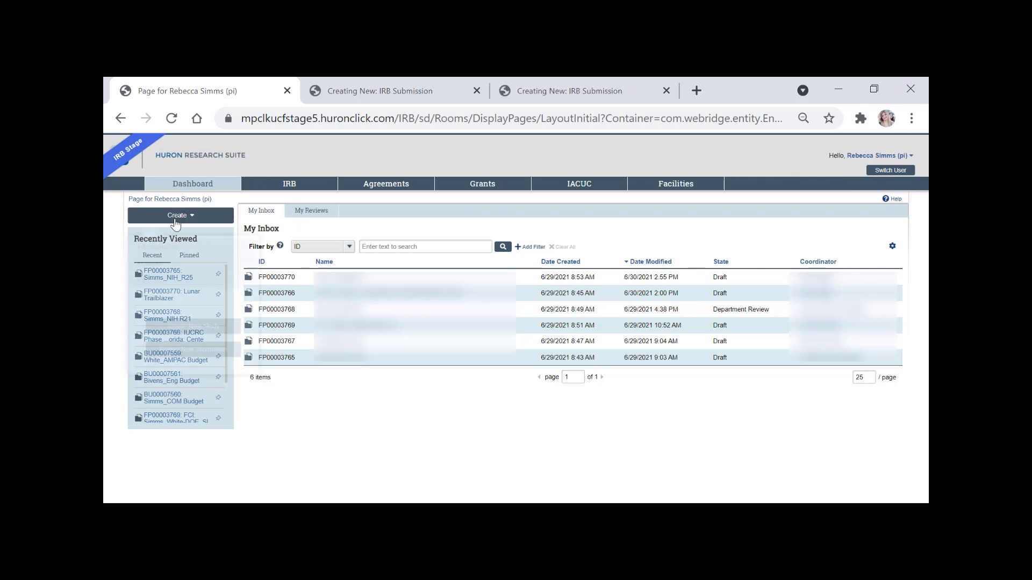
pyautogui.click(158, 215)
pyautogui.click(173, 251)
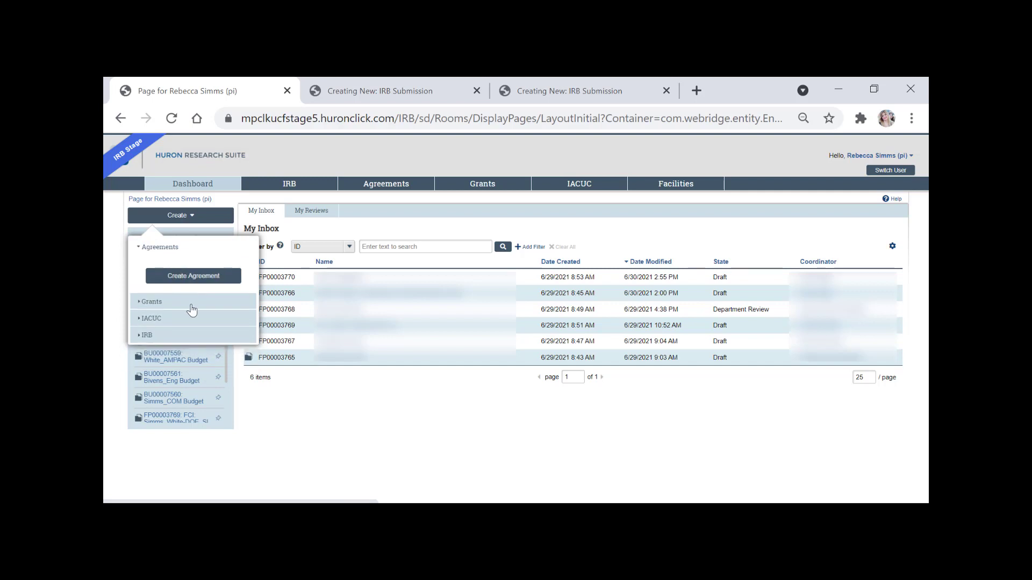
pyautogui.click(191, 302)
pyautogui.click(193, 336)
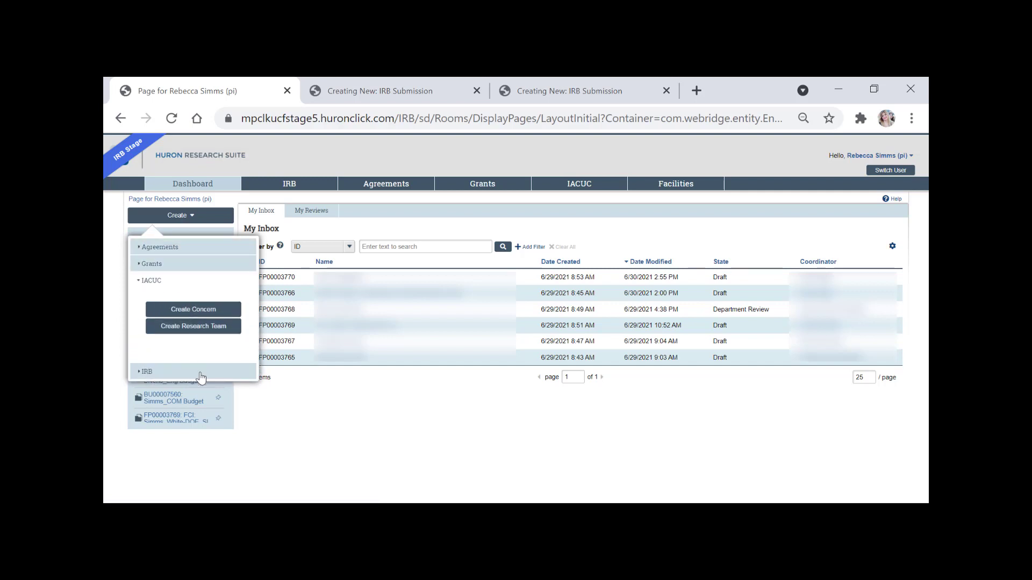
pyautogui.click(201, 374)
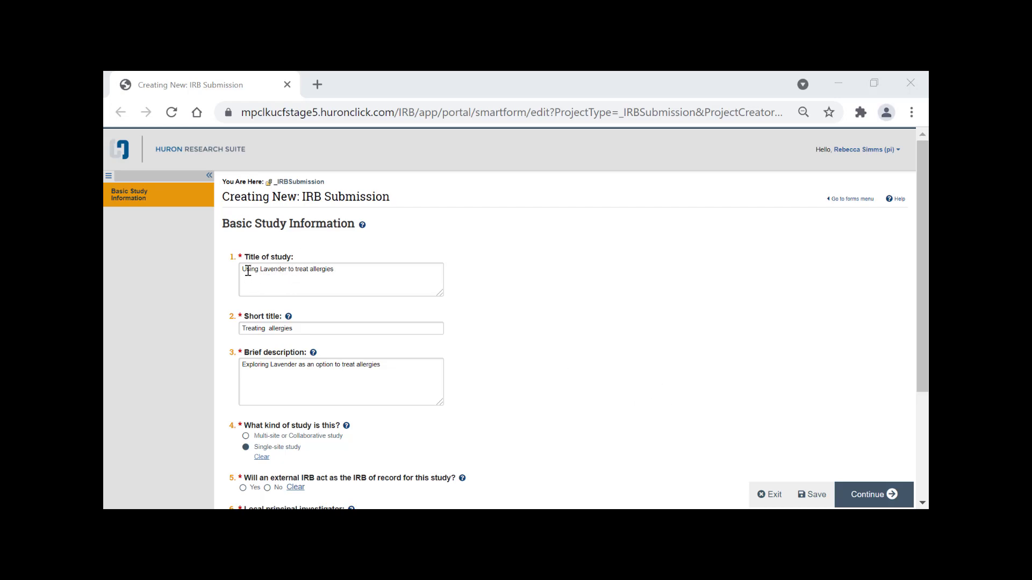
pyautogui.moveTo(248, 271); pyautogui.dragTo(346, 266)
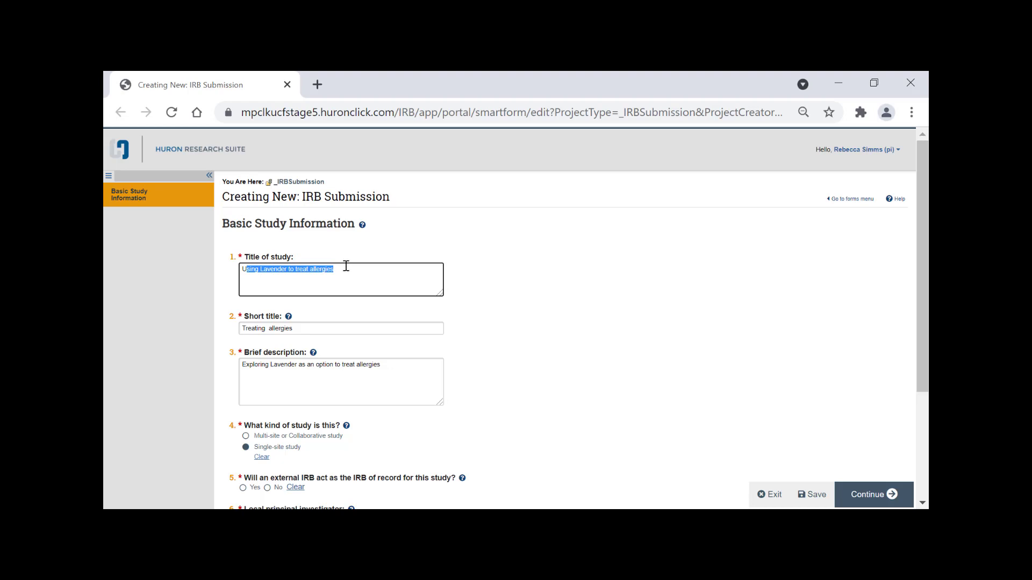
pyautogui.click(302, 328)
pyautogui.scroll(-2, 306, 328)
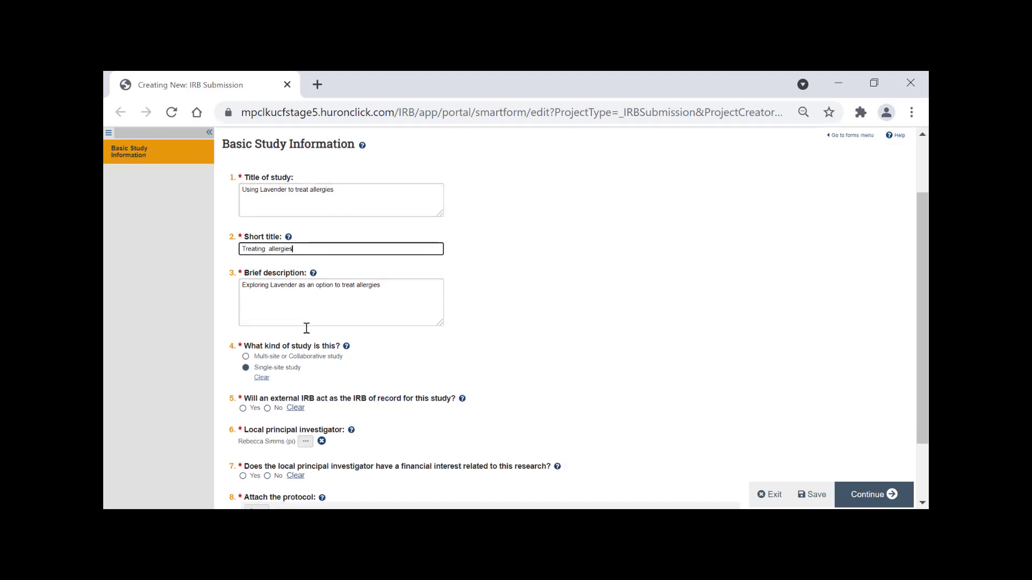
pyautogui.moveTo(243, 251); pyautogui.dragTo(294, 250)
pyautogui.moveTo(272, 248); pyautogui.dragTo(301, 250)
pyautogui.moveTo(247, 291); pyautogui.dragTo(388, 299)
pyautogui.click(388, 299)
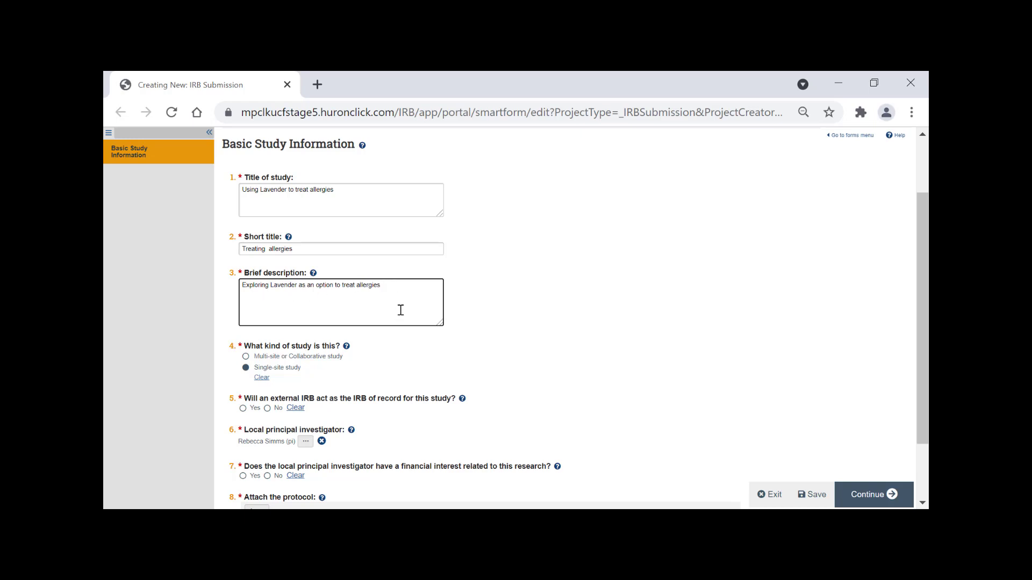
pyautogui.scroll(-2, 398, 314)
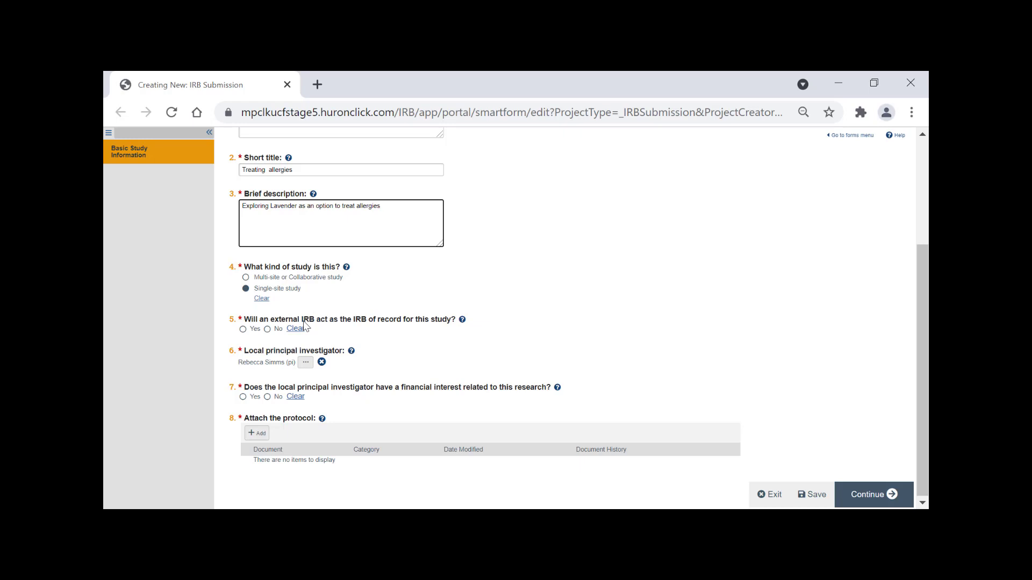
# Answer No to question 5 on an external IRB of record and review the local principal investigator.
pyautogui.click(266, 329)
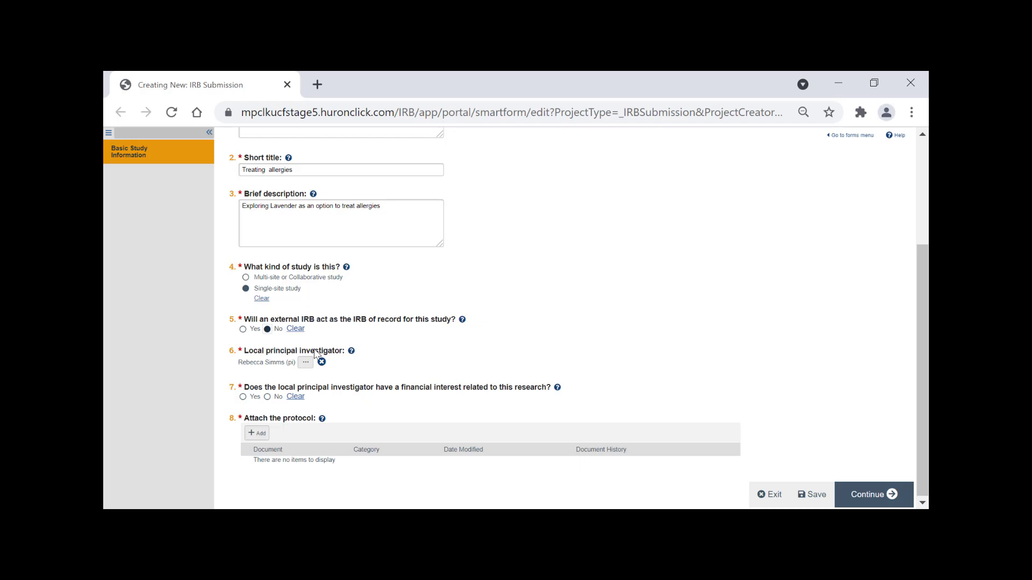
pyautogui.moveTo(242, 362); pyautogui.dragTo(297, 364)
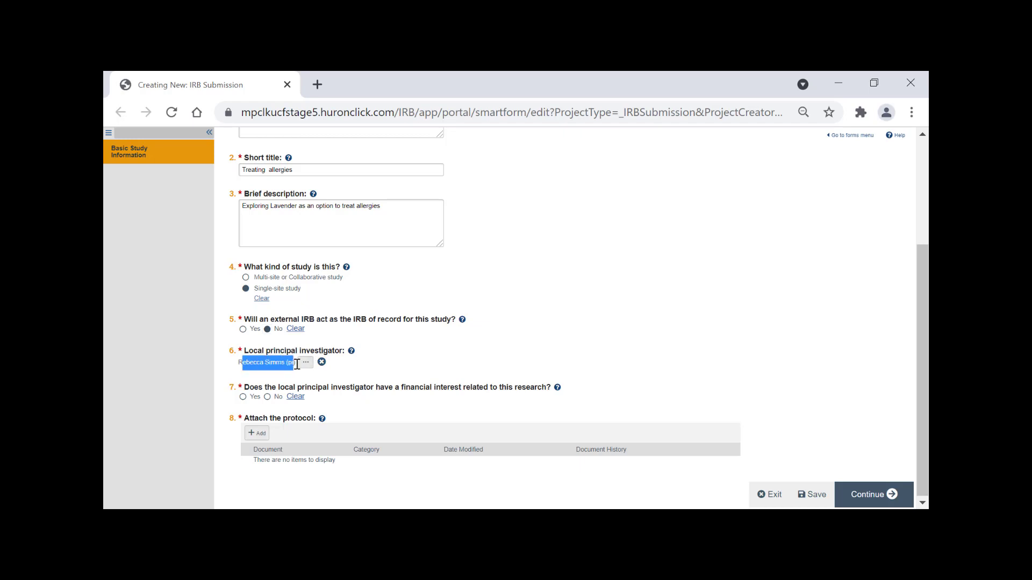
pyautogui.click(292, 364)
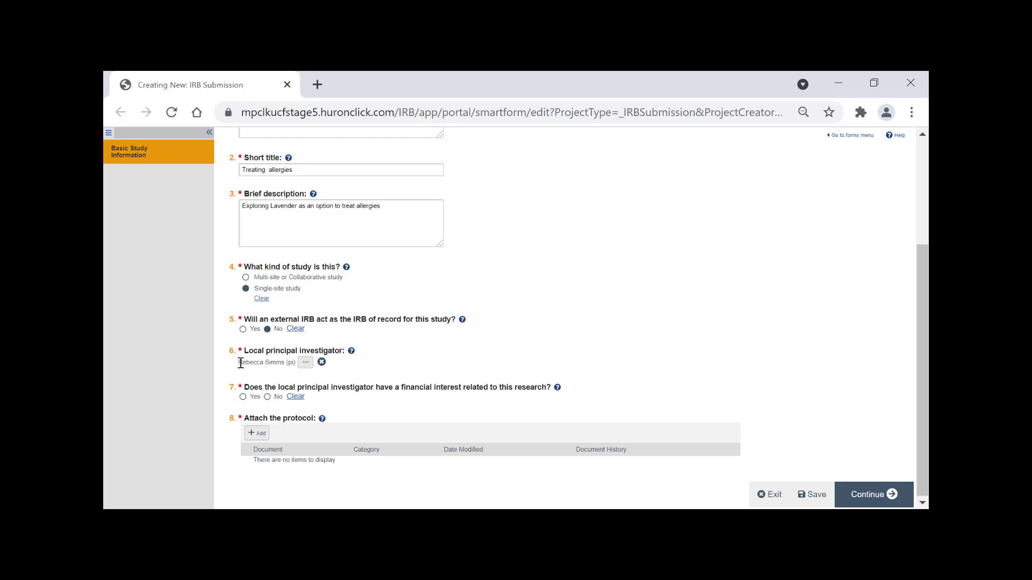
pyautogui.moveTo(240, 363); pyautogui.dragTo(299, 369)
pyautogui.click(289, 363)
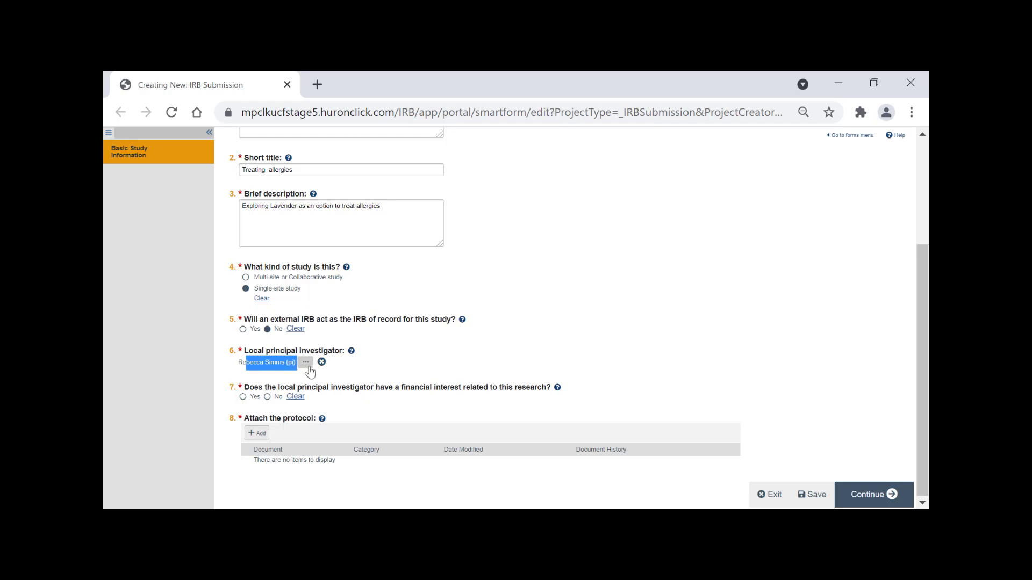
pyautogui.click(307, 366)
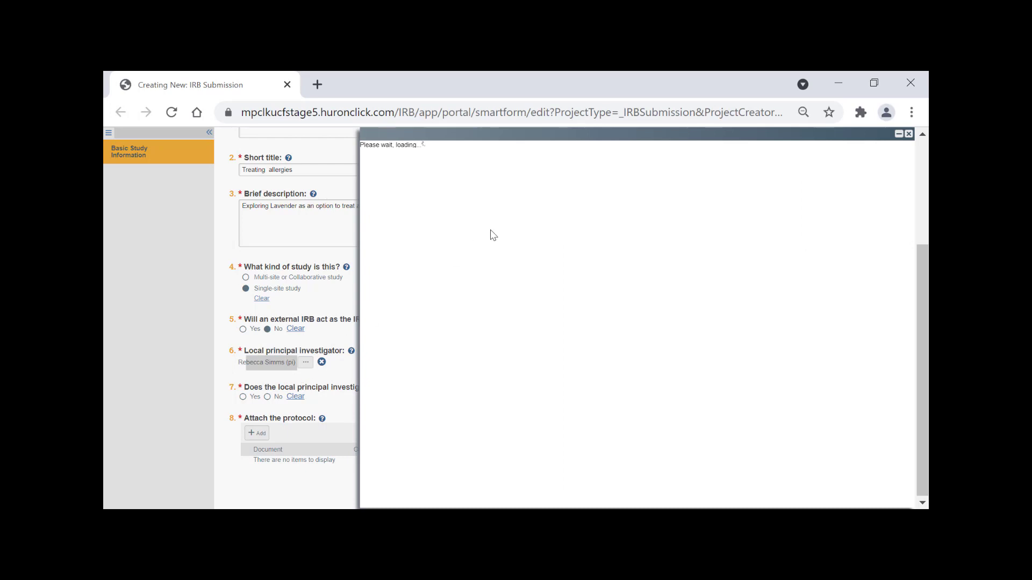
pyautogui.click(479, 170)
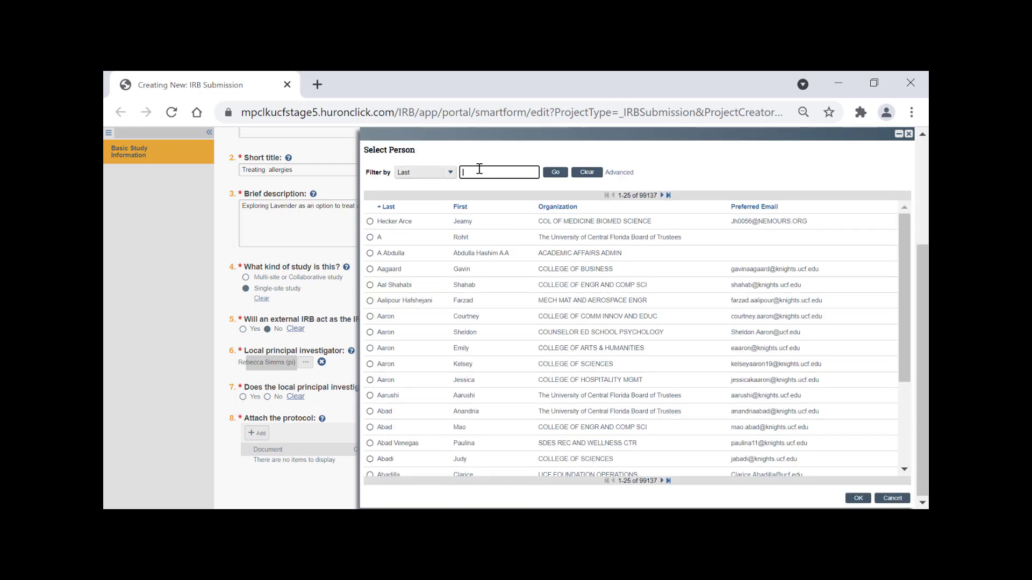
pyautogui.click(622, 174)
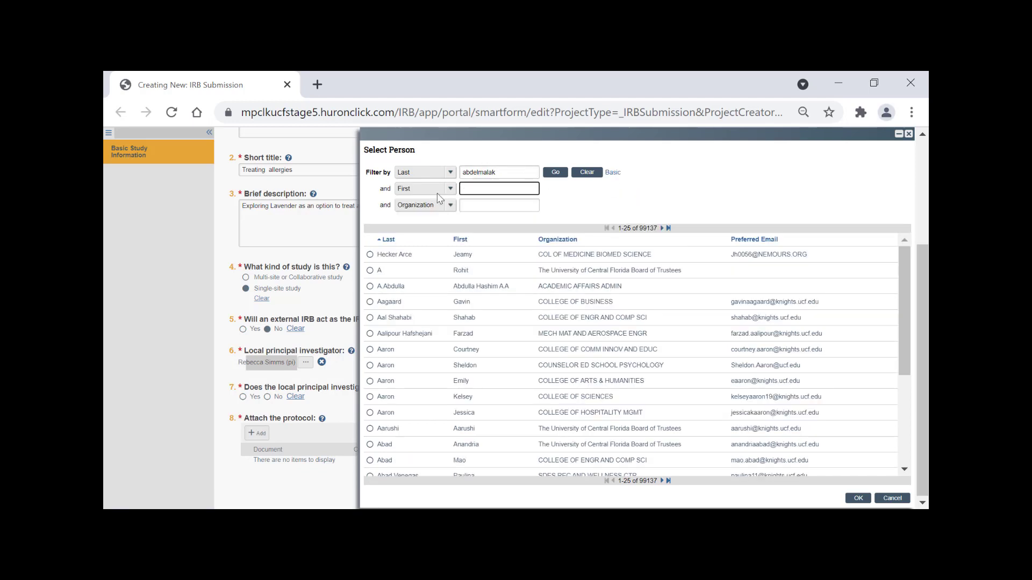
pyautogui.write('lidia')
pyautogui.click(554, 176)
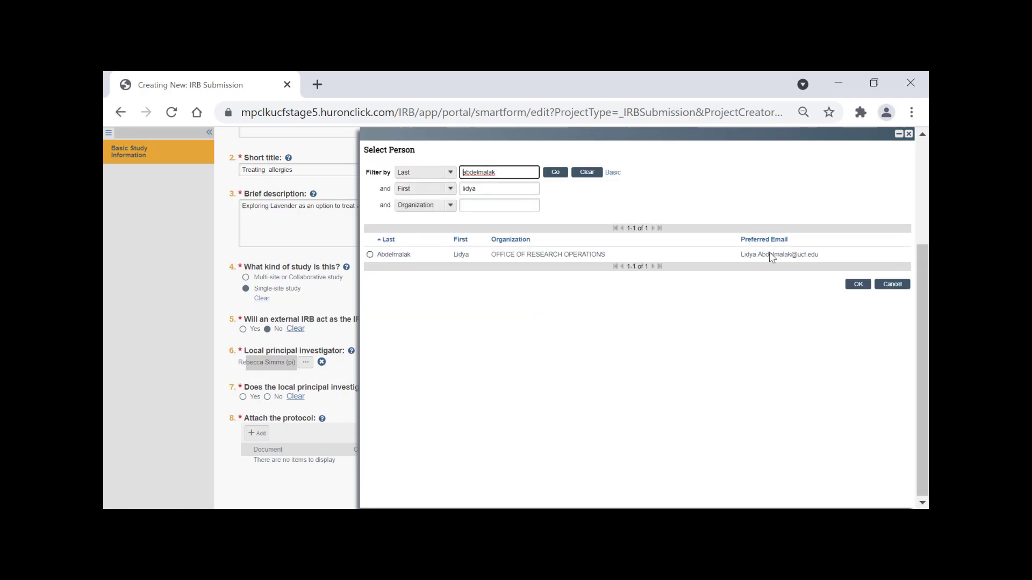
pyautogui.click(890, 284)
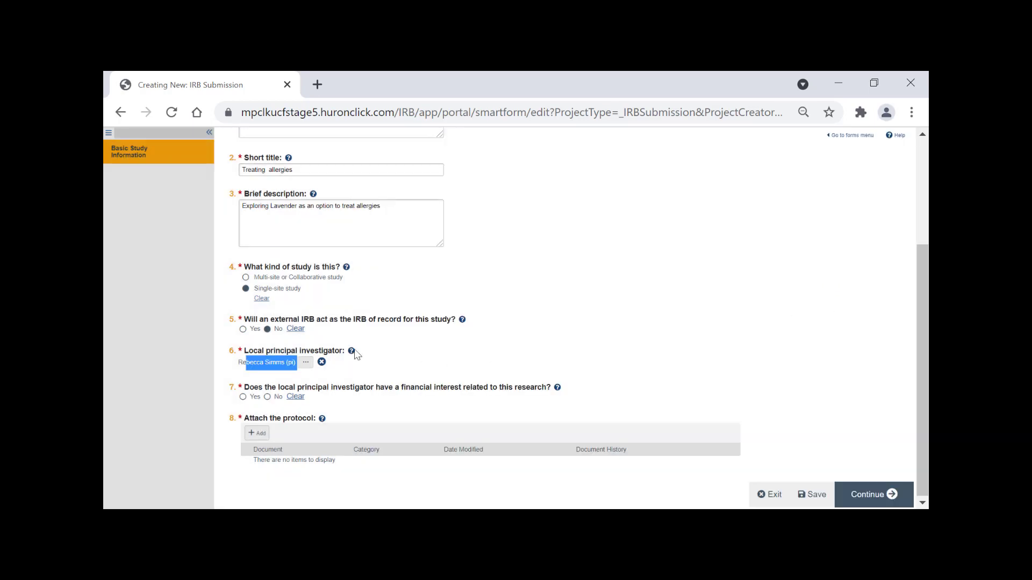
pyautogui.moveTo(231, 363); pyautogui.dragTo(295, 363)
# Answer No to question 7 on investigator financial interest.
pyautogui.click(334, 390)
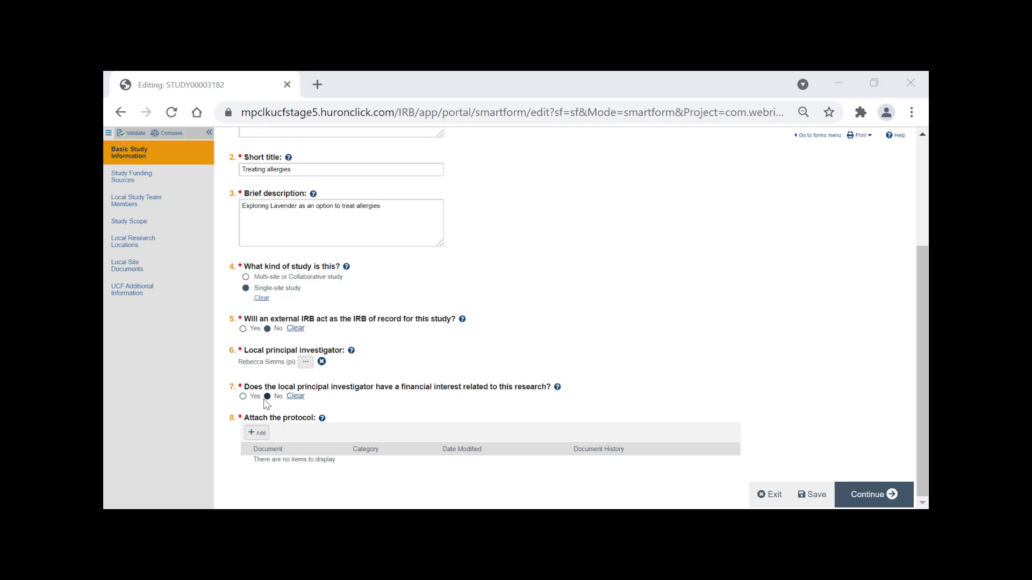
pyautogui.moveTo(278, 388); pyautogui.dragTo(510, 394)
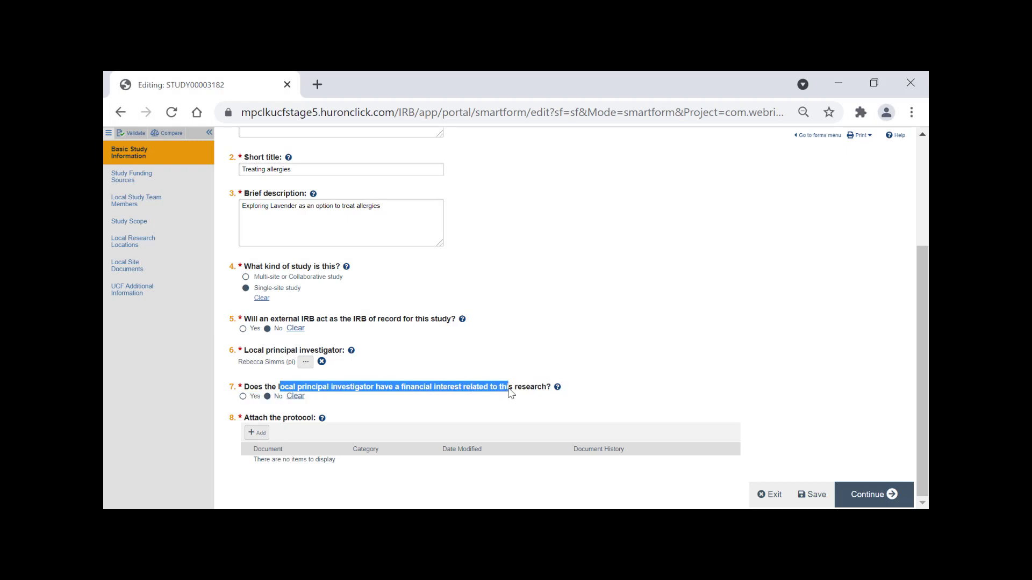
pyautogui.click(509, 394)
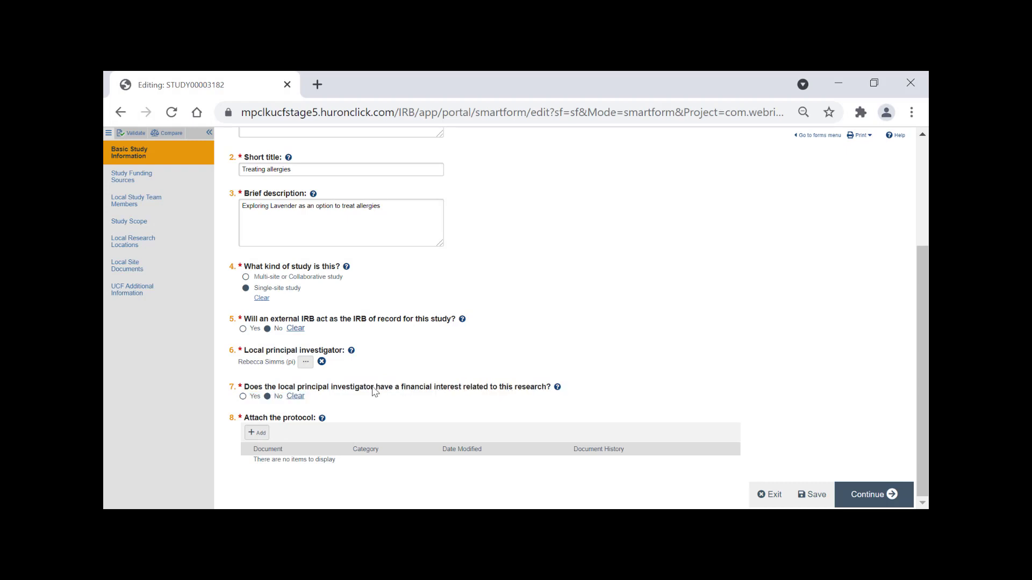
pyautogui.moveTo(374, 392); pyautogui.dragTo(558, 389)
# Read the financial-interest help popup and close it.
pyautogui.click(557, 387)
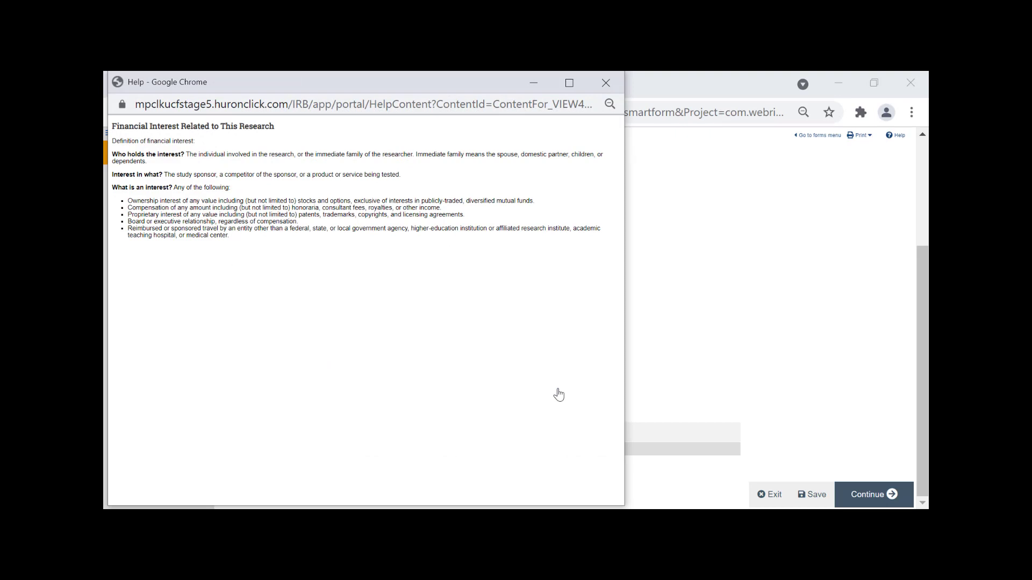
pyautogui.moveTo(237, 256); pyautogui.dragTo(121, 124)
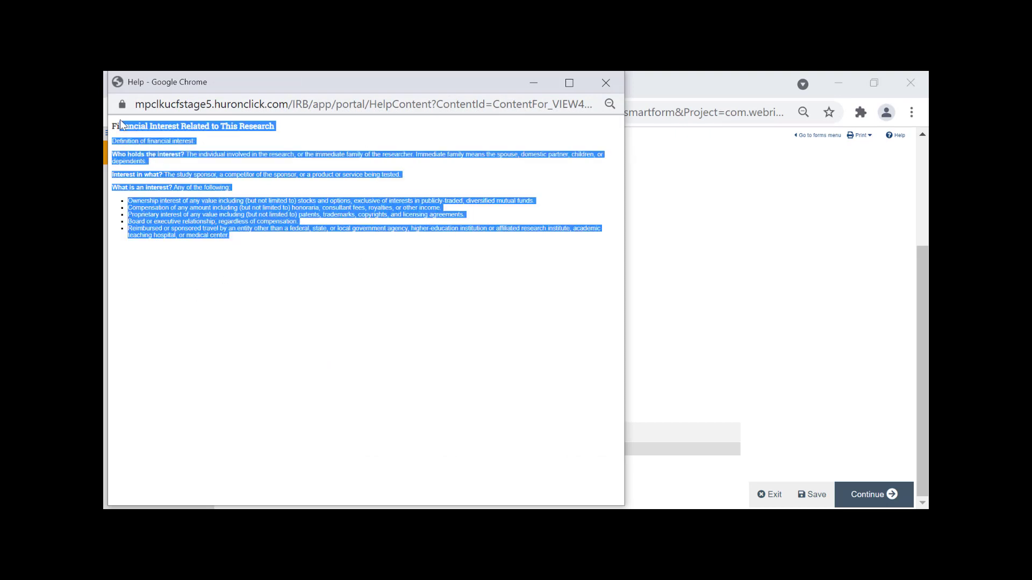
pyautogui.click(373, 232)
pyautogui.click(605, 82)
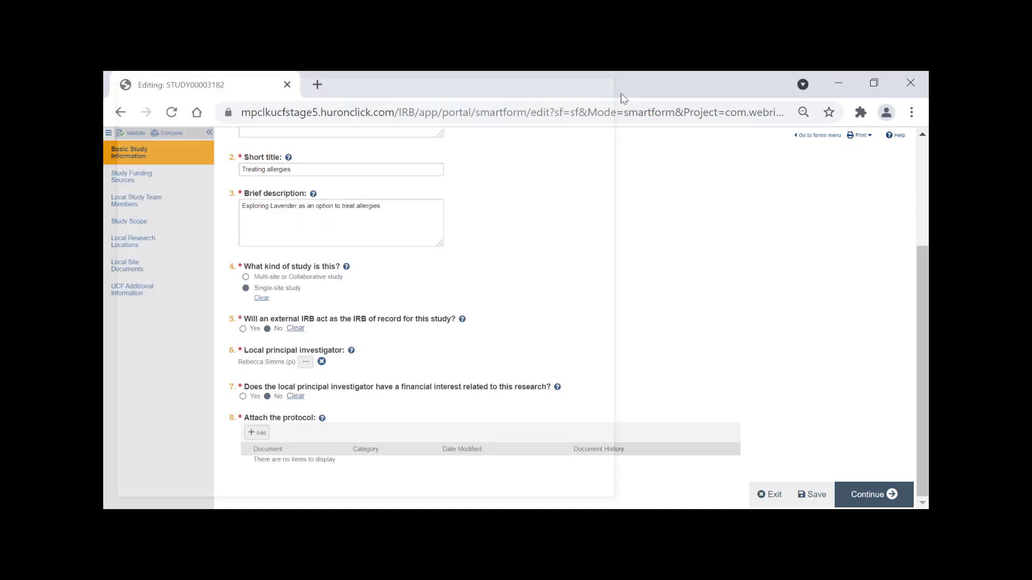
# Attach Protocol.docx to question 8 as the IRB Protocol document.
pyautogui.click(257, 433)
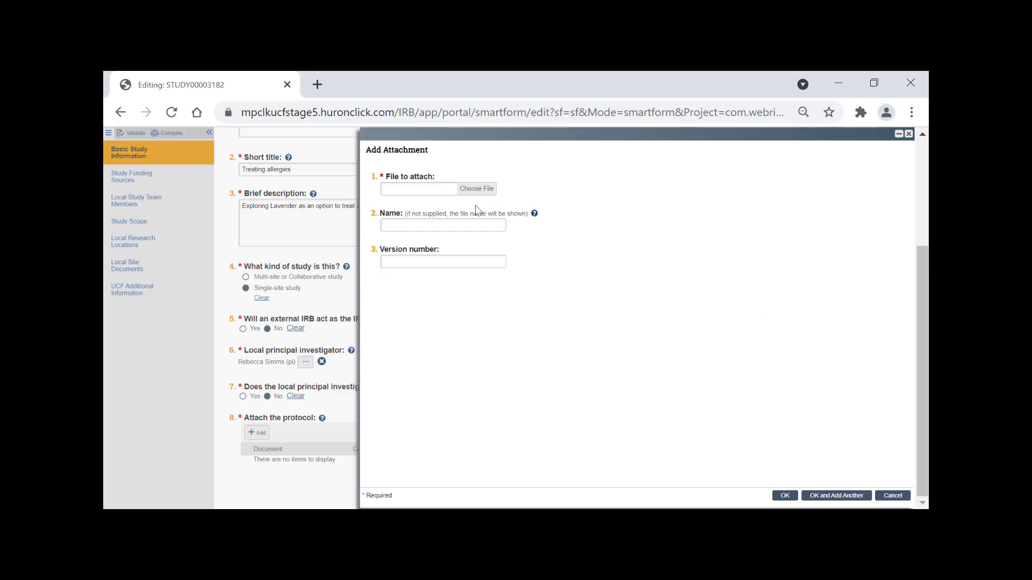
pyautogui.click(476, 189)
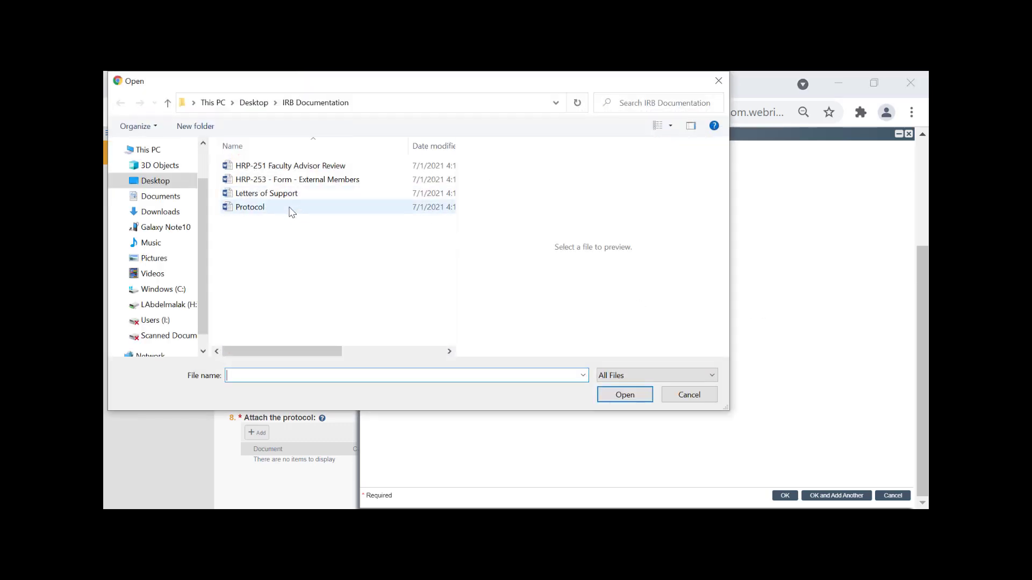
pyautogui.click(290, 209)
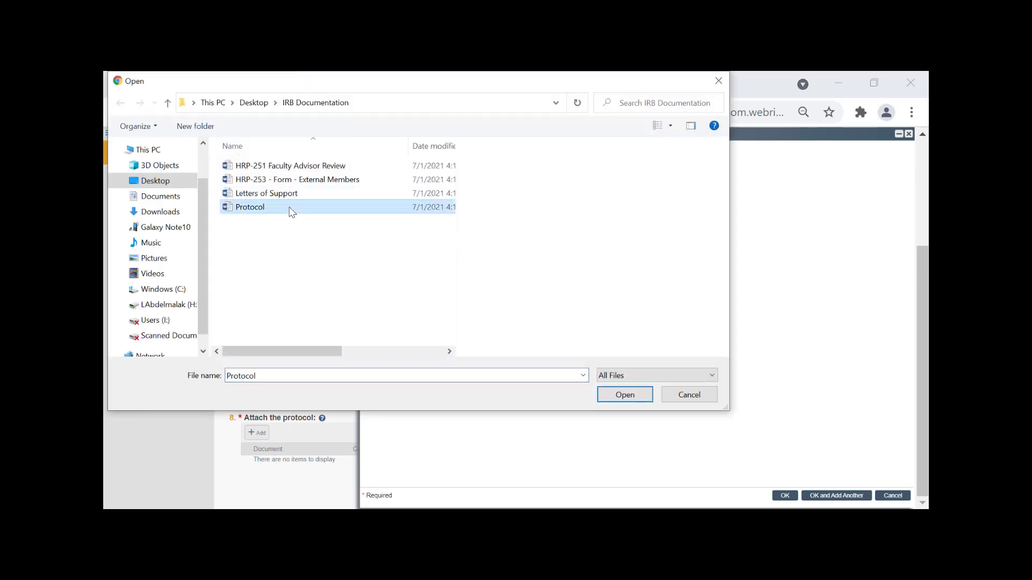
pyautogui.click(620, 401)
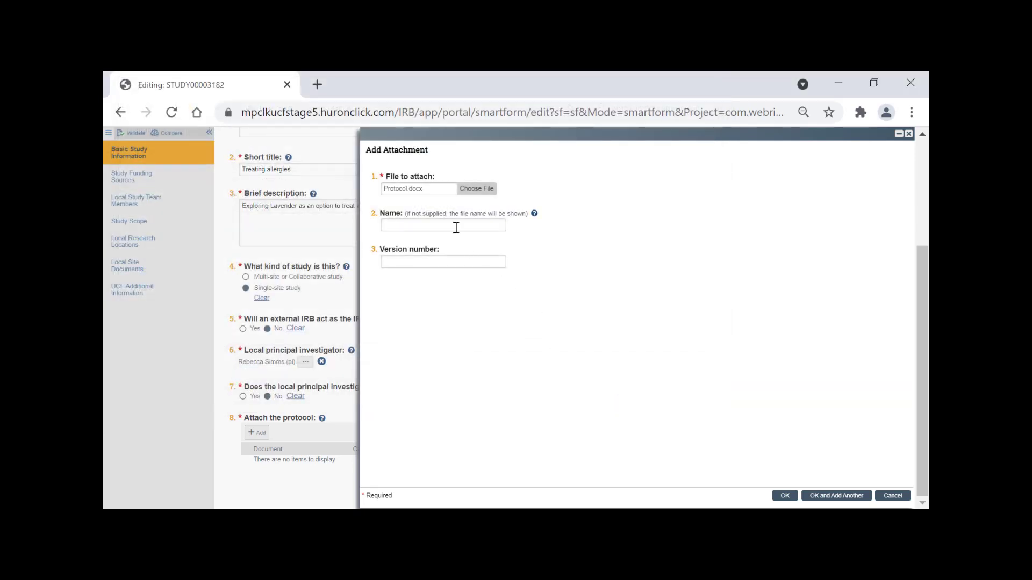
pyautogui.click(456, 227)
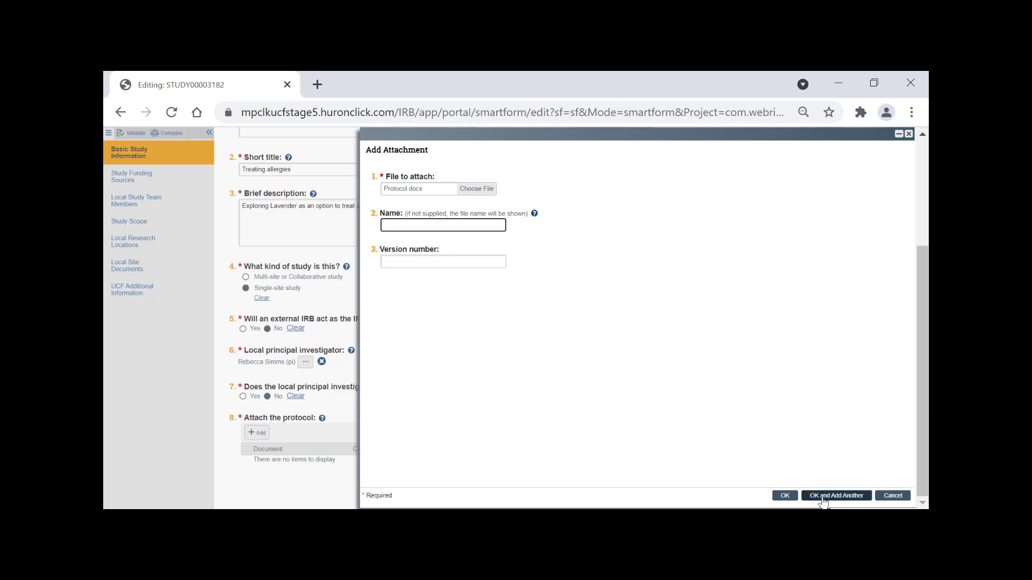
pyautogui.click(785, 495)
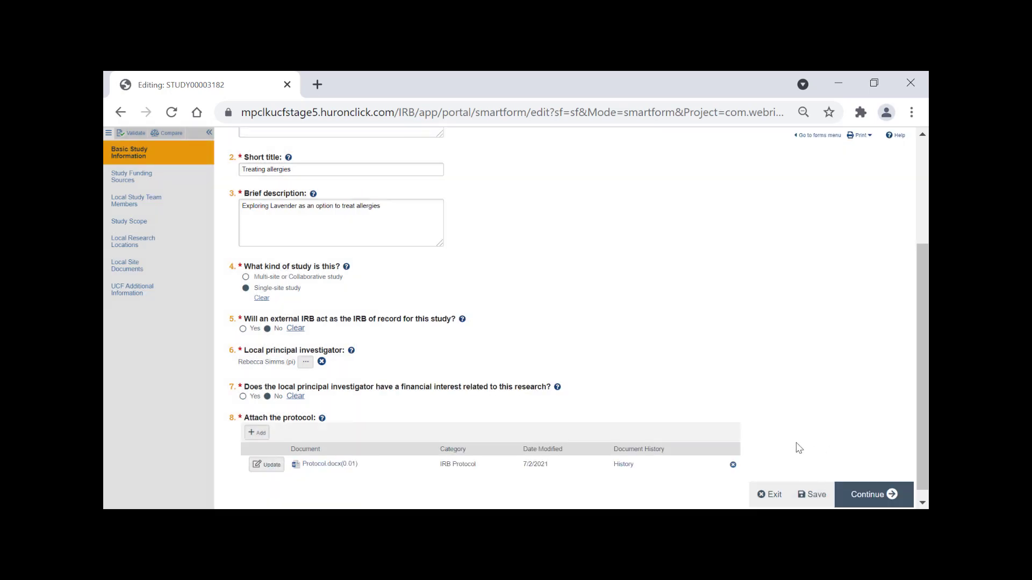
# In Study Funding Sources, add a funding source and enter '9 Degrees' to pick 9 Degrees of Human.
pyautogui.click(162, 179)
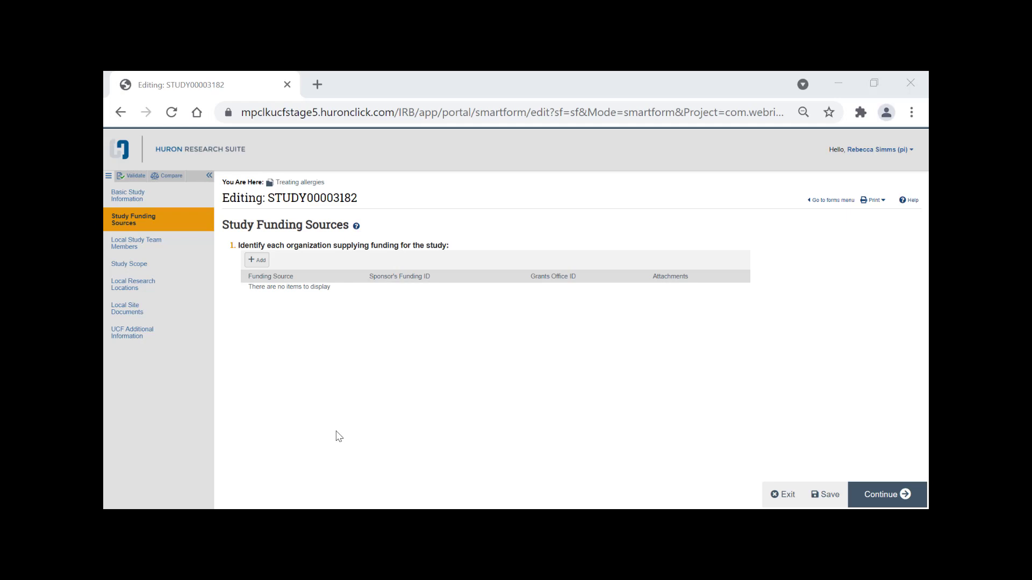
pyautogui.click(252, 261)
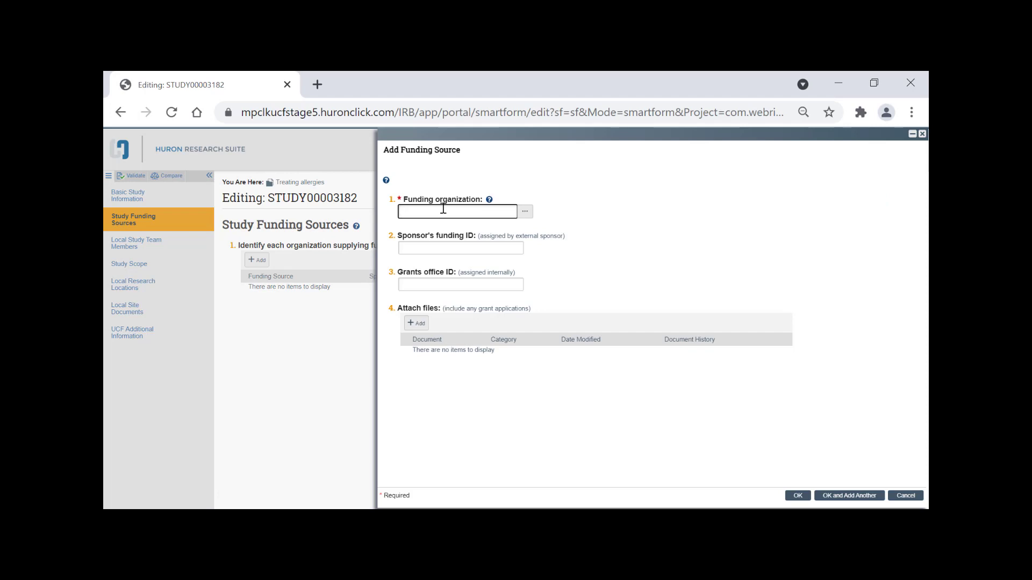
pyautogui.write('9')
pyautogui.write('Degrees')
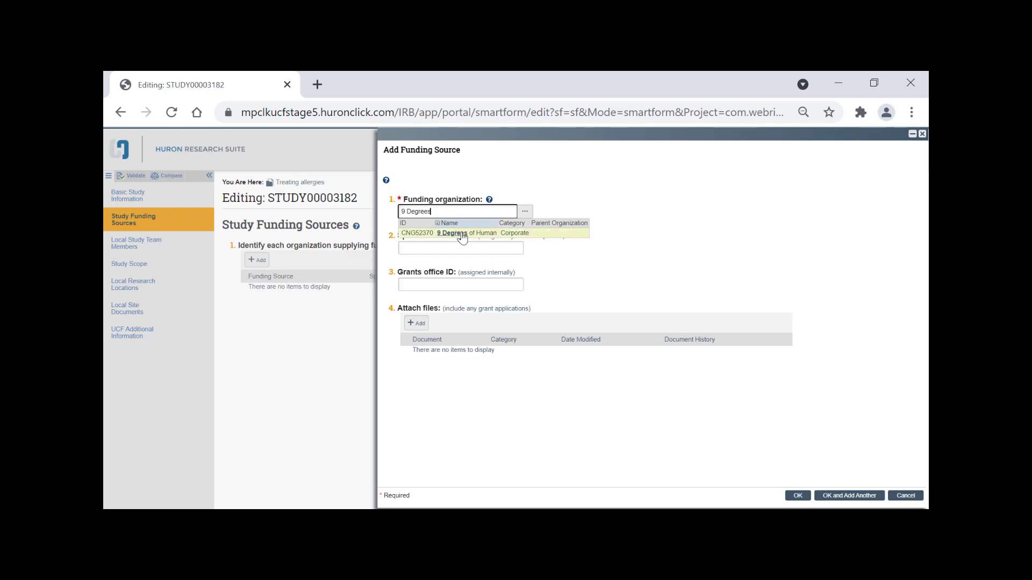
pyautogui.click(457, 233)
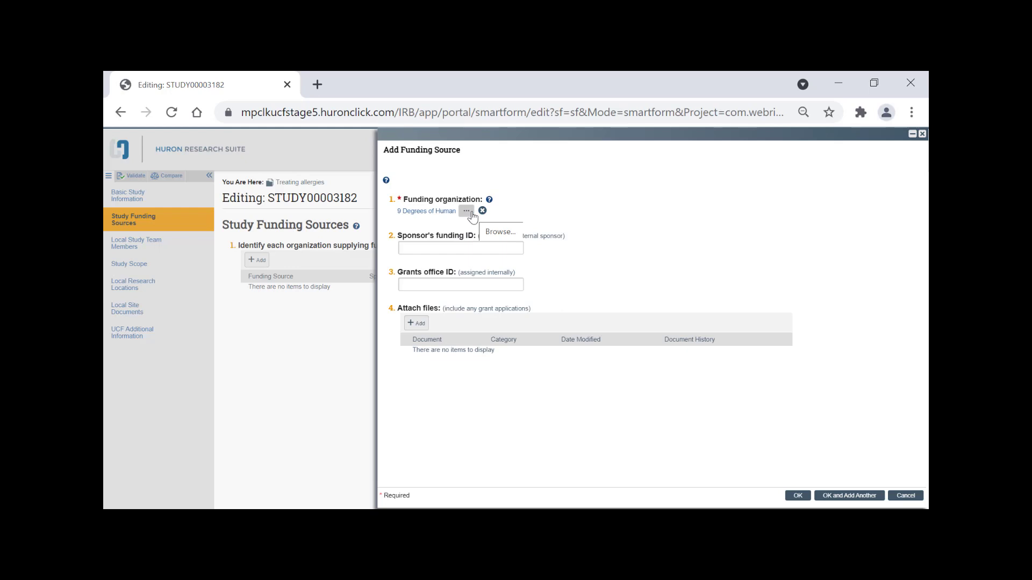
# Filter the full organization list by '9 Degrees' and select 9 Degrees of Human.
pyautogui.click(471, 214)
pyautogui.click(456, 177)
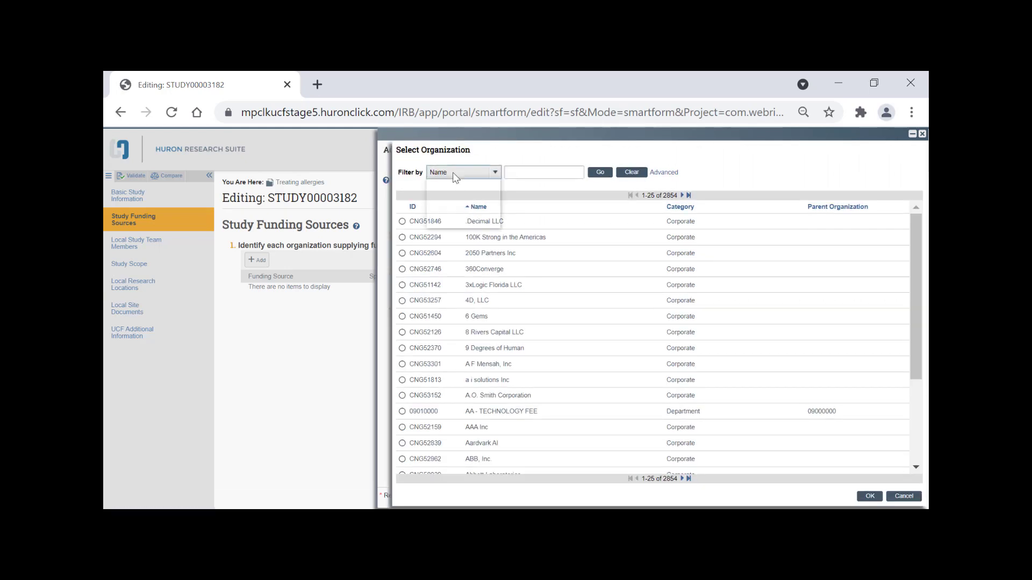
pyautogui.click(453, 181)
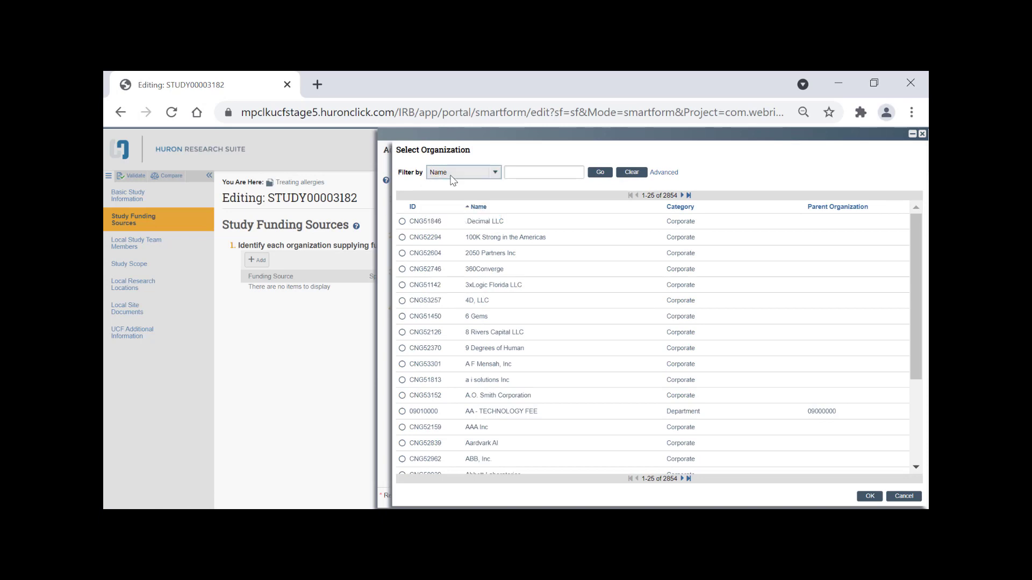
pyautogui.click(527, 171)
pyautogui.write('9')
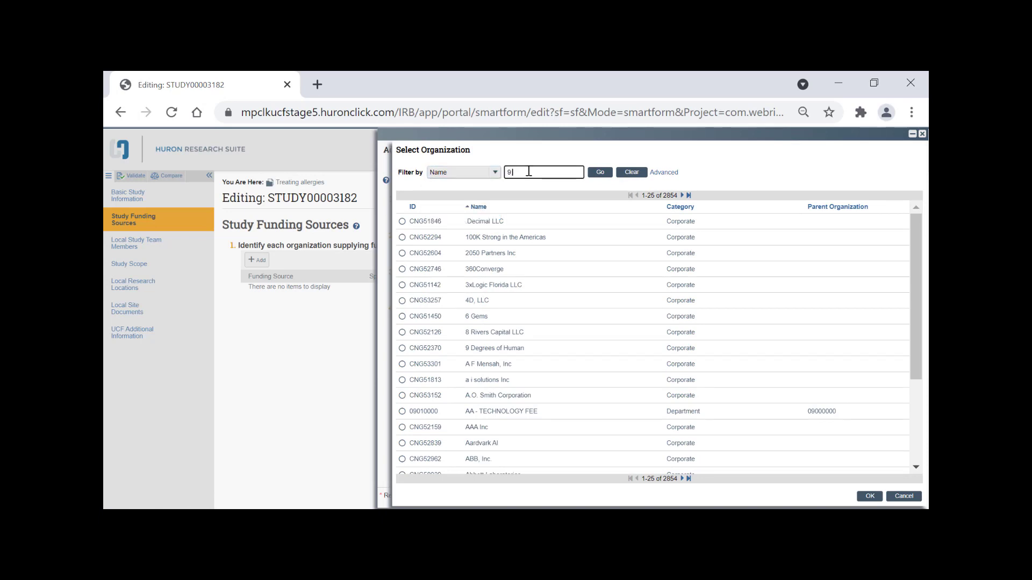
pyautogui.write(' Degrees')
pyautogui.click(598, 172)
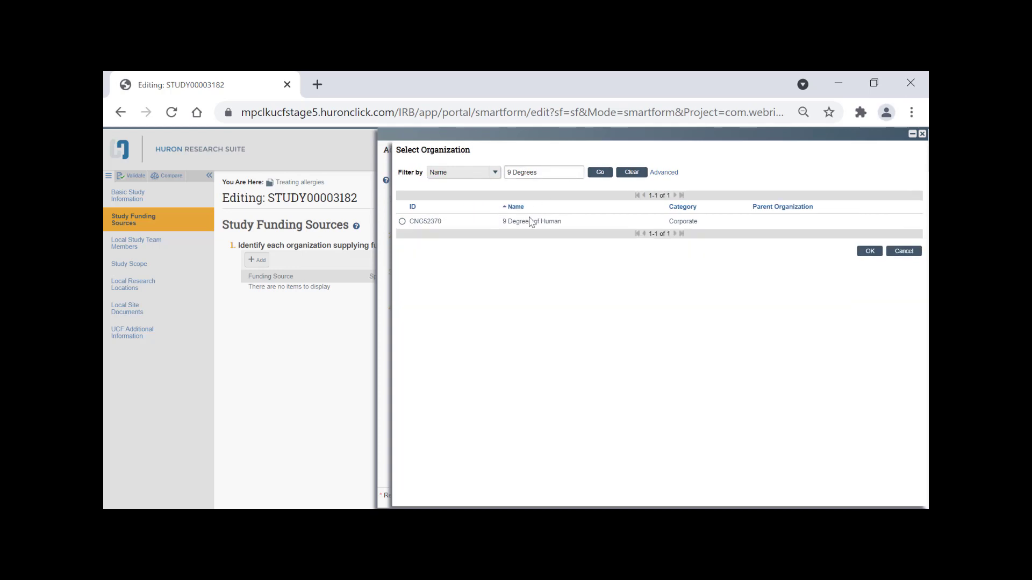
pyautogui.click(534, 224)
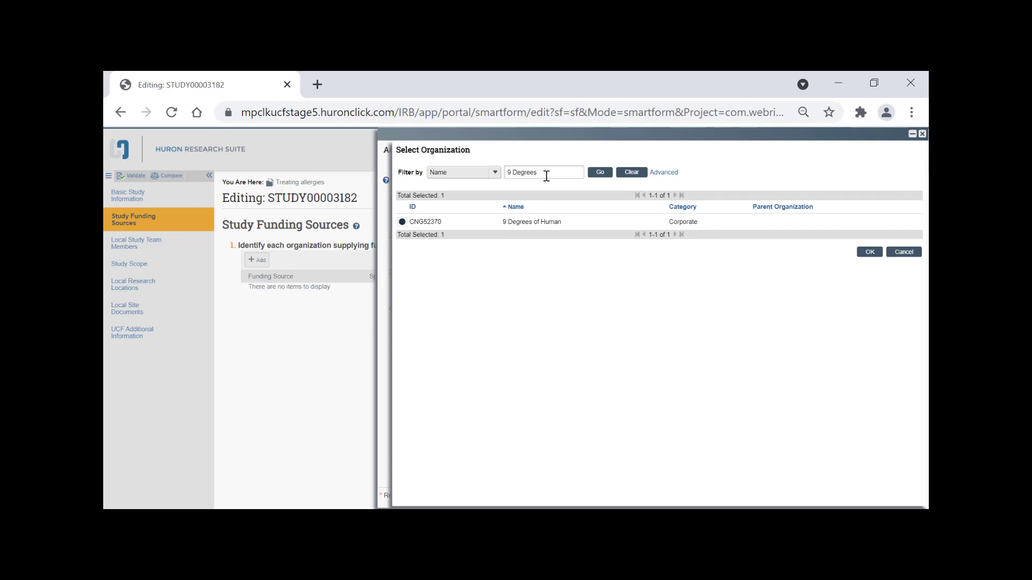
# Refine the filter with % wildcards, confirm 9 Degrees of Human, and save the funding source.
pyautogui.click(513, 172)
pyautogui.write('%')
pyautogui.press('End')
pyautogui.write('%')
pyautogui.click(542, 154)
pyautogui.moveTo(512, 173); pyautogui.dragTo(541, 178)
pyautogui.click(547, 173)
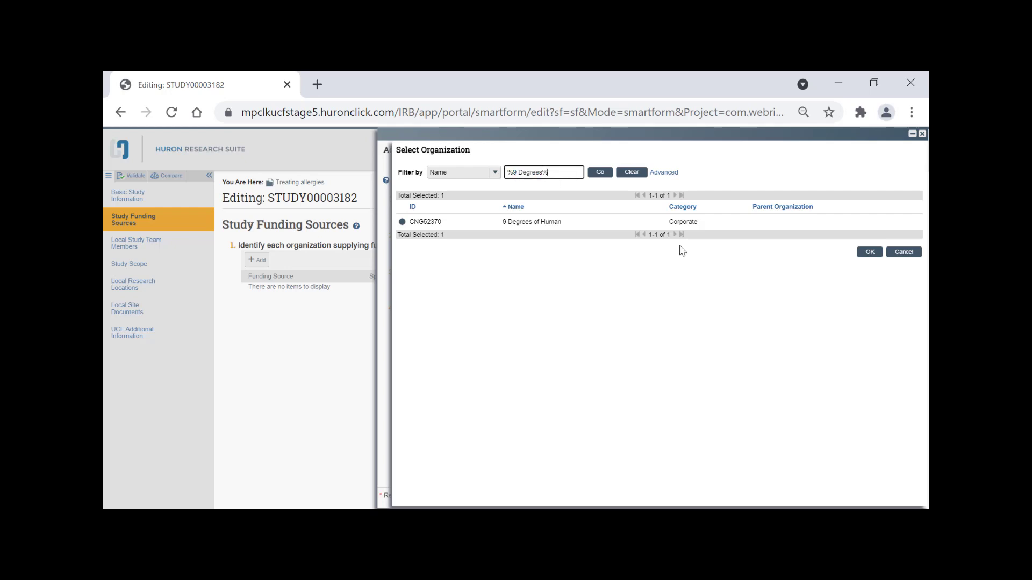
pyautogui.click(866, 253)
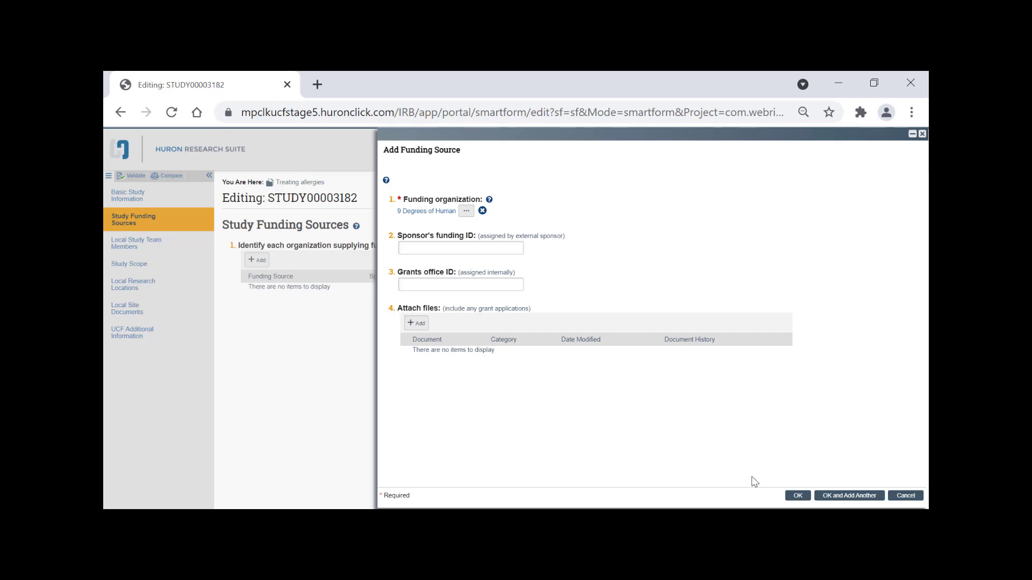
pyautogui.click(797, 496)
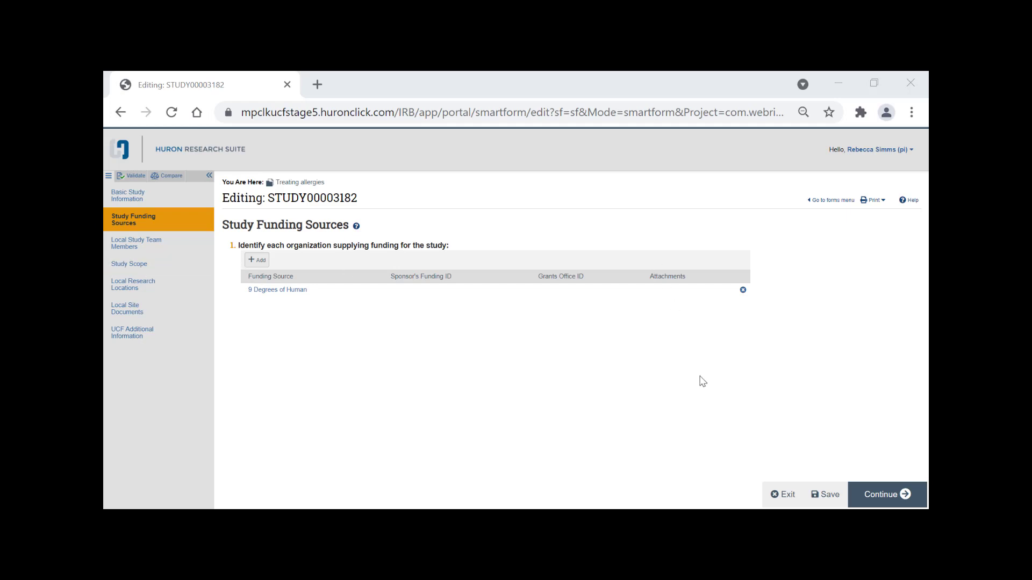
# On the study team members page, add a member by searching their name and selecting them.
pyautogui.click(856, 491)
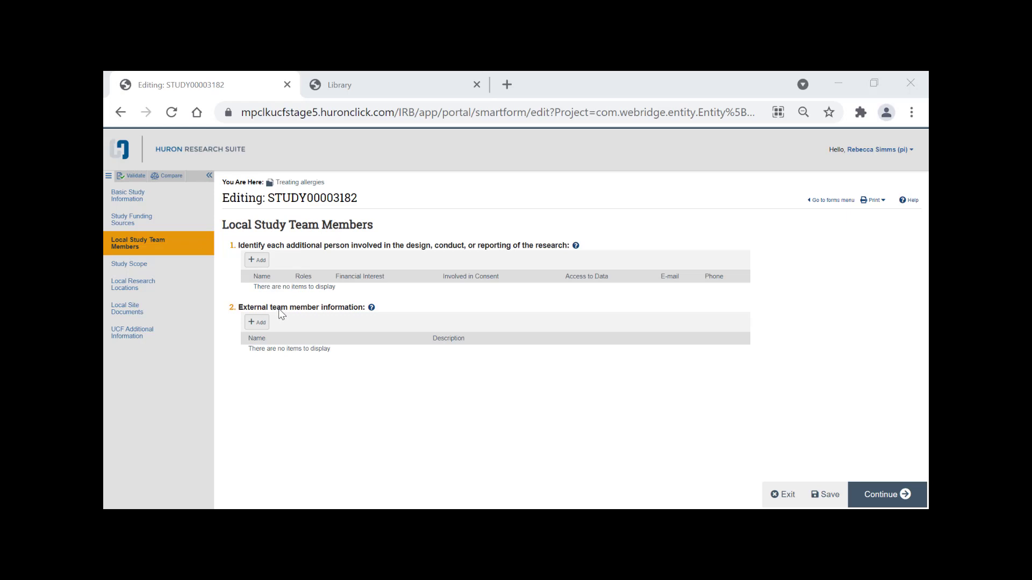
pyautogui.click(258, 261)
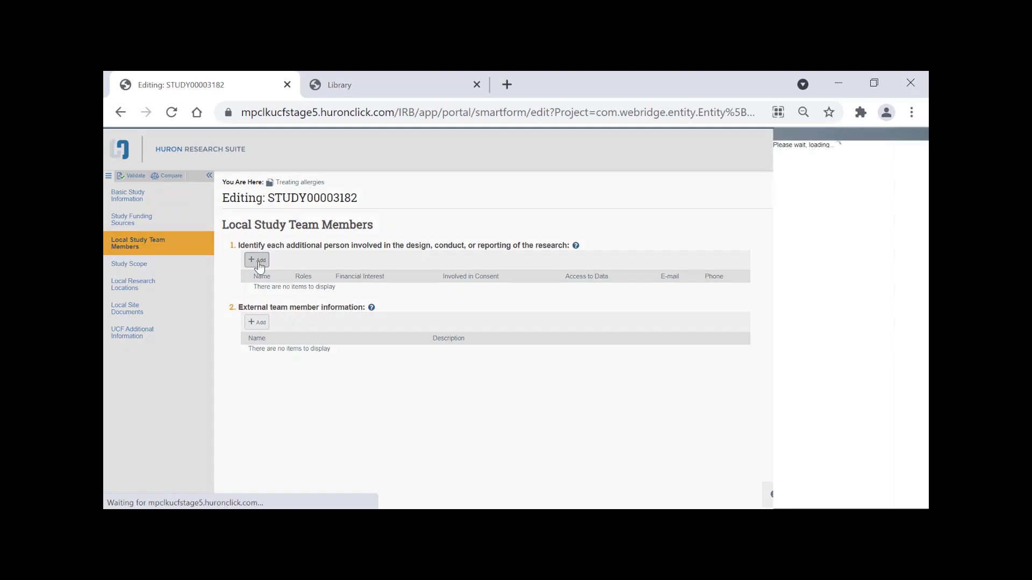
pyautogui.click(465, 188)
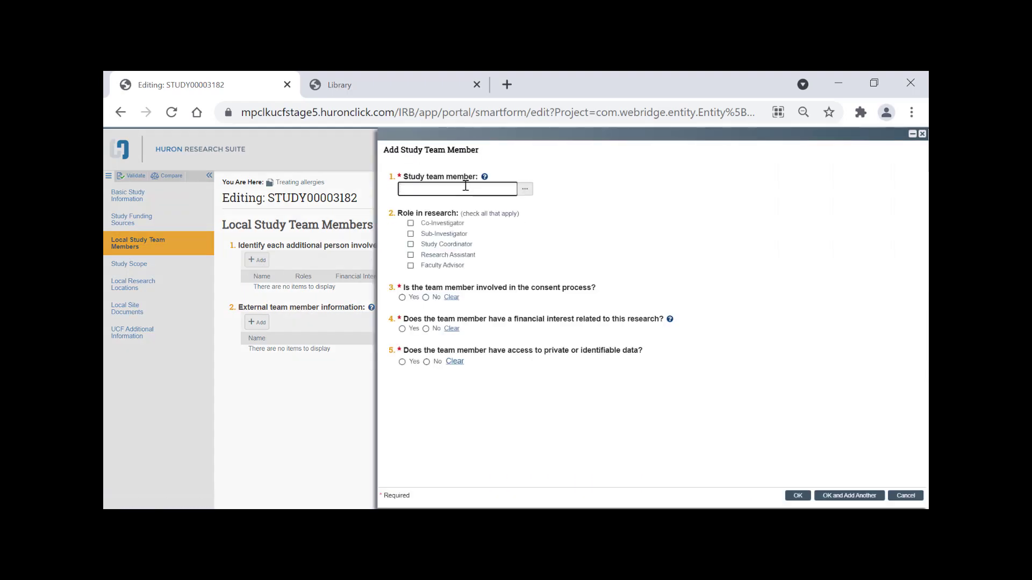
pyautogui.click(468, 209)
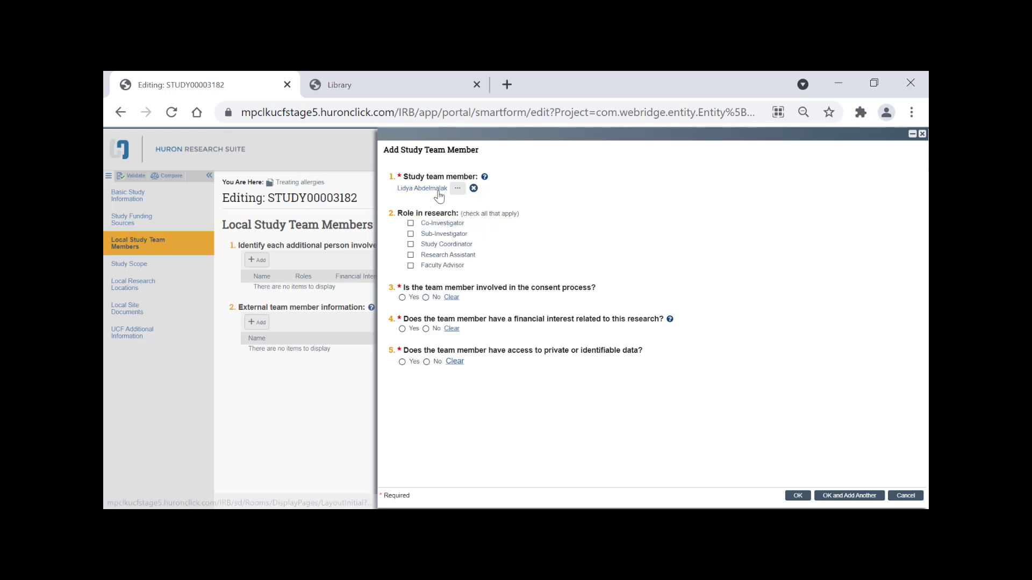
# Assign Sub-Investigator and Study Coordinator roles, answer No to consent, financial interest and data access, and save.
pyautogui.click(438, 236)
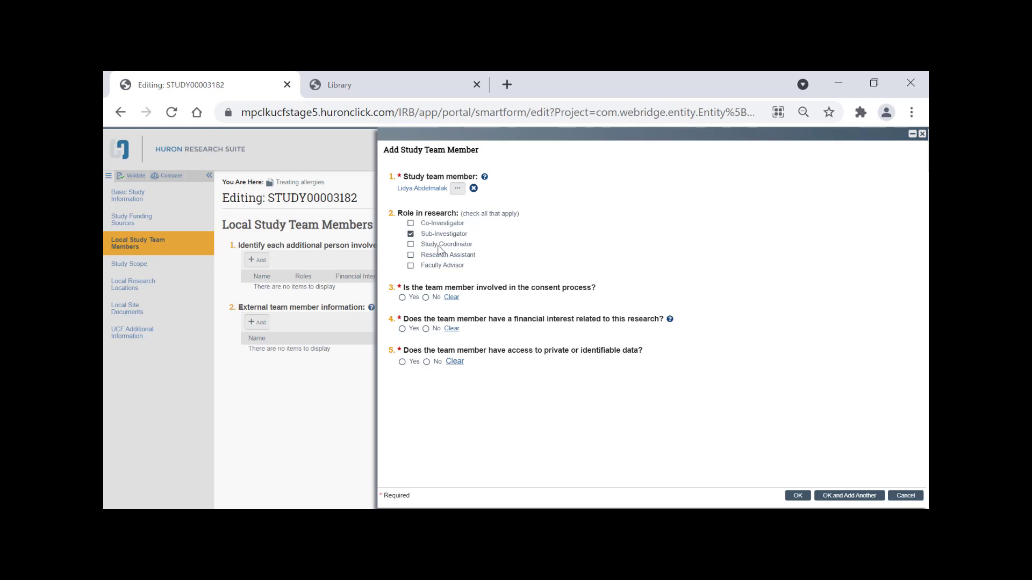
pyautogui.click(438, 246)
pyautogui.click(426, 298)
pyautogui.click(427, 330)
pyautogui.click(428, 363)
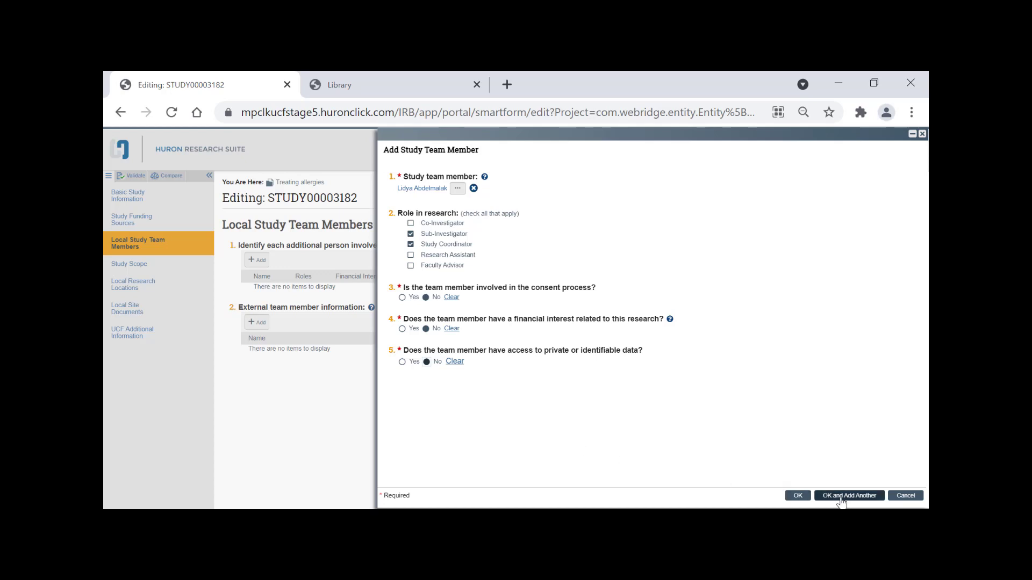
pyautogui.click(805, 496)
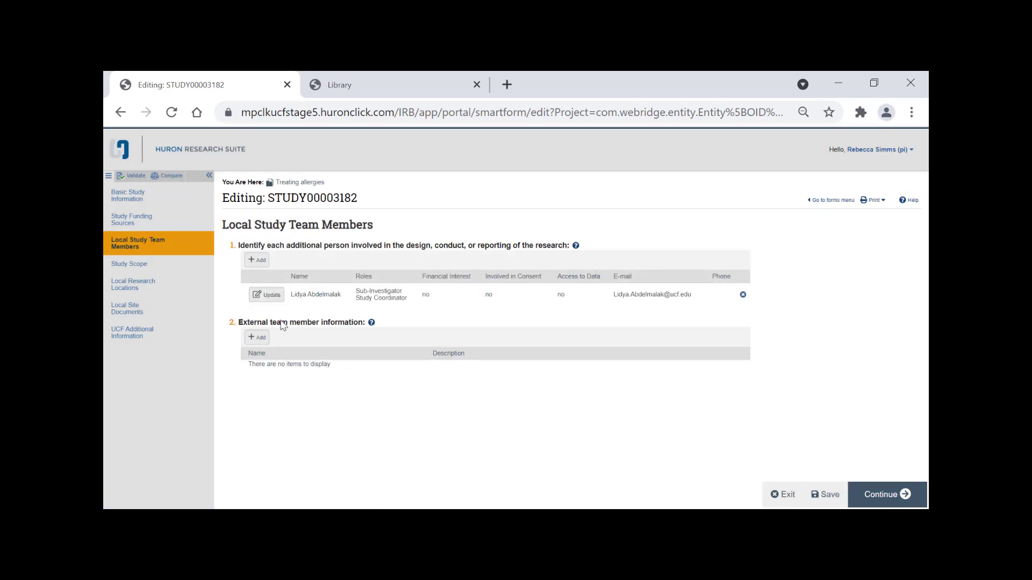
pyautogui.click(372, 323)
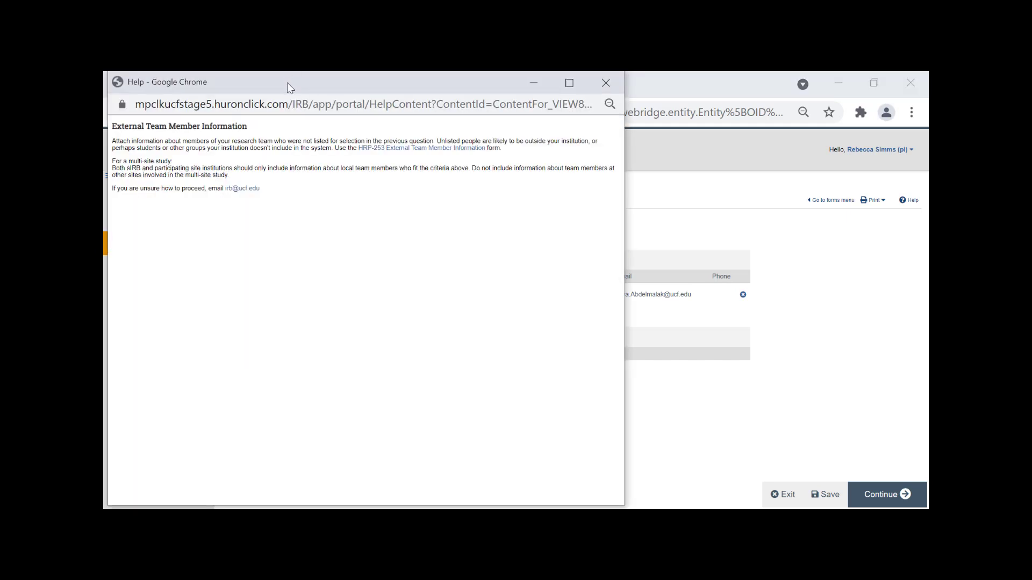
# Move the external team member help popup aside and close it.
pyautogui.moveTo(288, 87); pyautogui.dragTo(316, 95)
pyautogui.moveTo(511, 117); pyautogui.dragTo(539, 117)
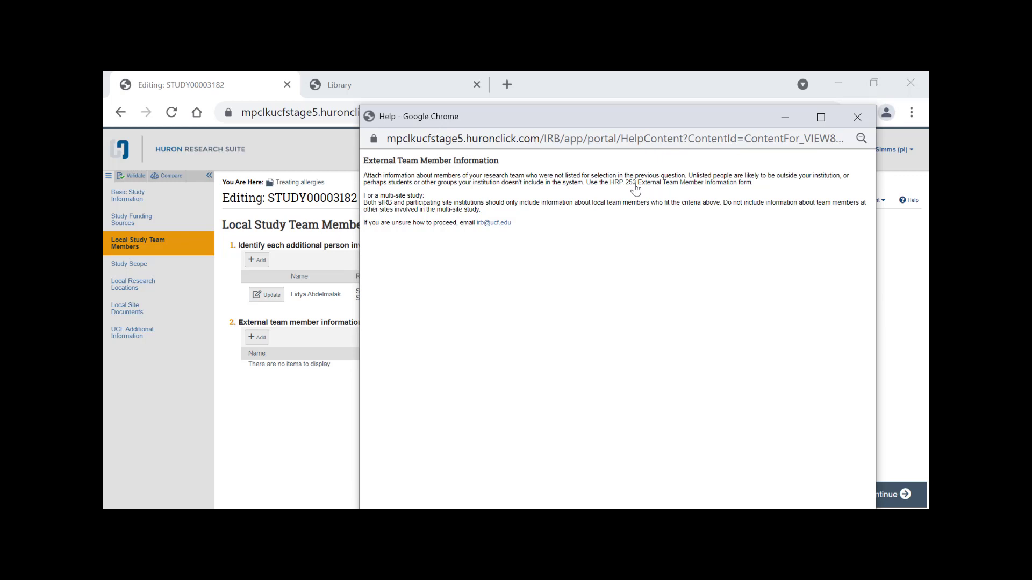
pyautogui.click(857, 117)
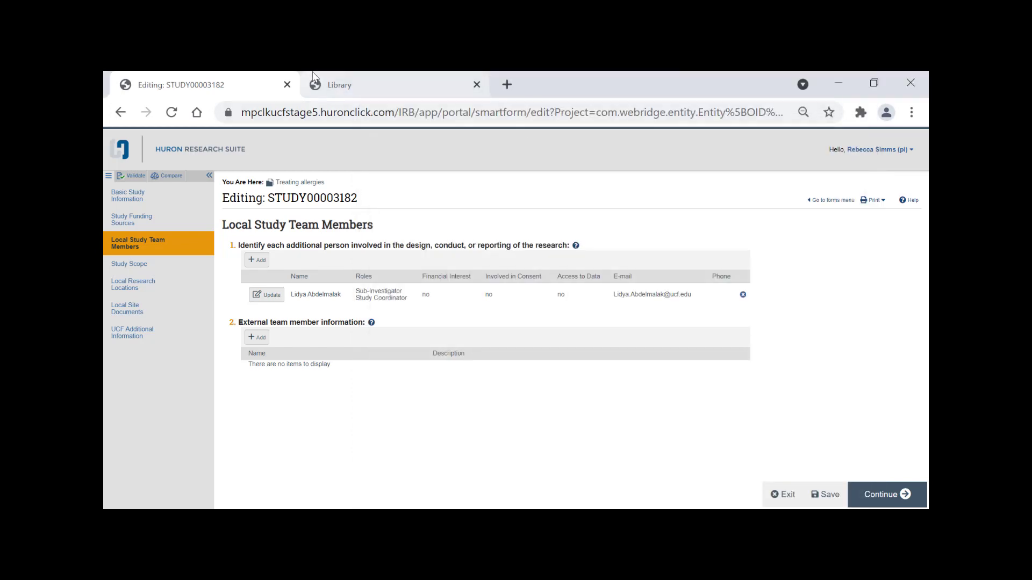
# Download the HRP-253 External Members template from the IRB Library, then return to the study.
pyautogui.click(315, 77)
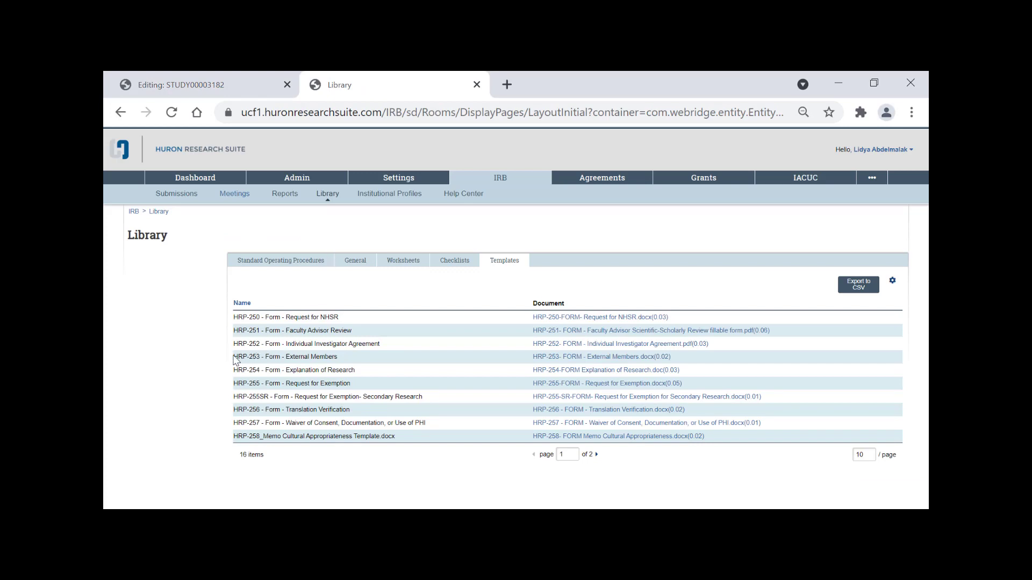
pyautogui.moveTo(233, 356)
pyautogui.mouseDown()
pyautogui.moveTo(299, 361)
pyautogui.moveTo(237, 356)
pyautogui.mouseUp()
pyautogui.click(323, 352)
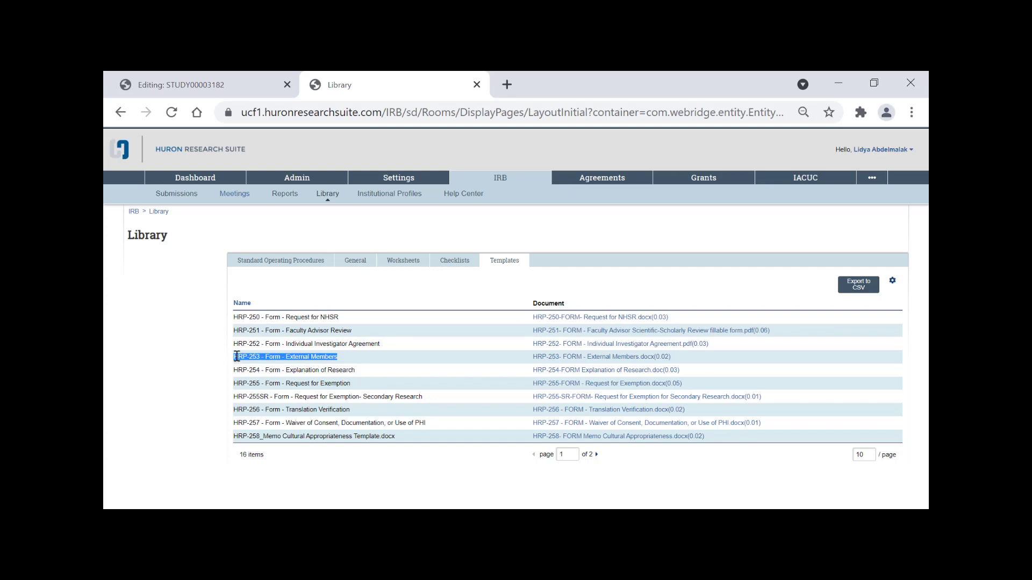
pyautogui.click(565, 358)
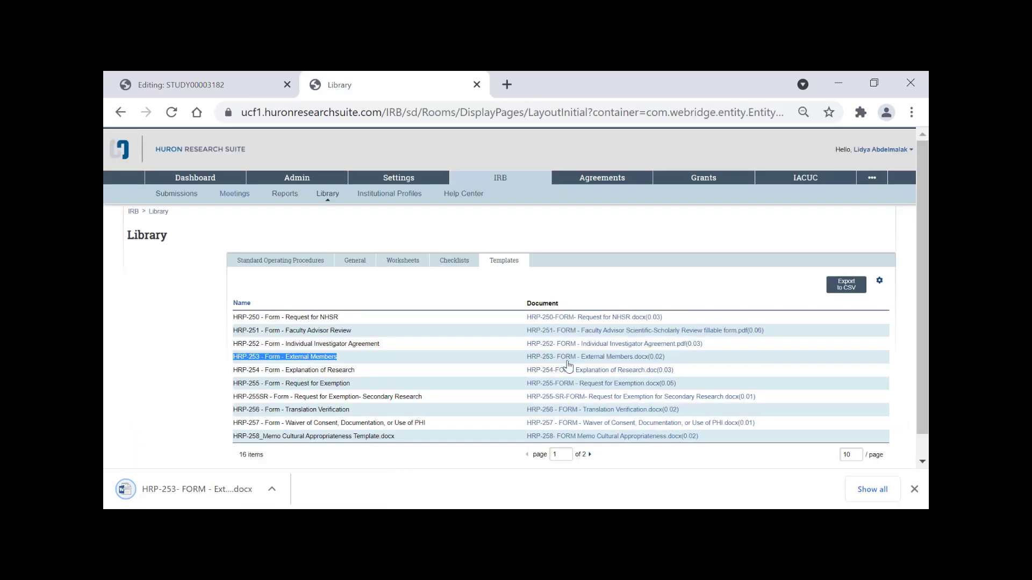
pyautogui.click(205, 83)
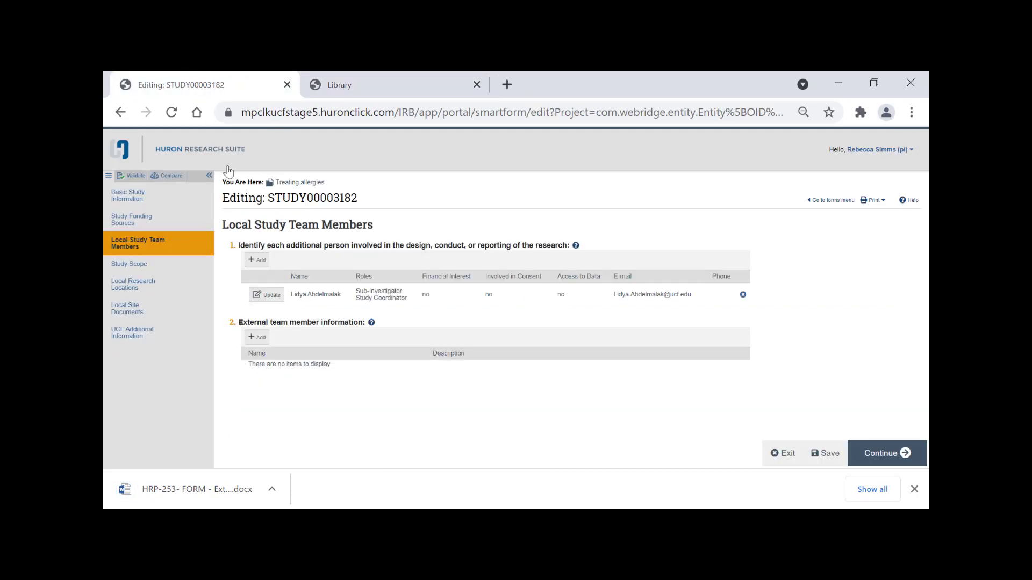
# Attach the HRP-253 External Members form under external team member information and continue to Study Scope.
pyautogui.moveTo(271, 323); pyautogui.dragTo(346, 325)
pyautogui.click(258, 337)
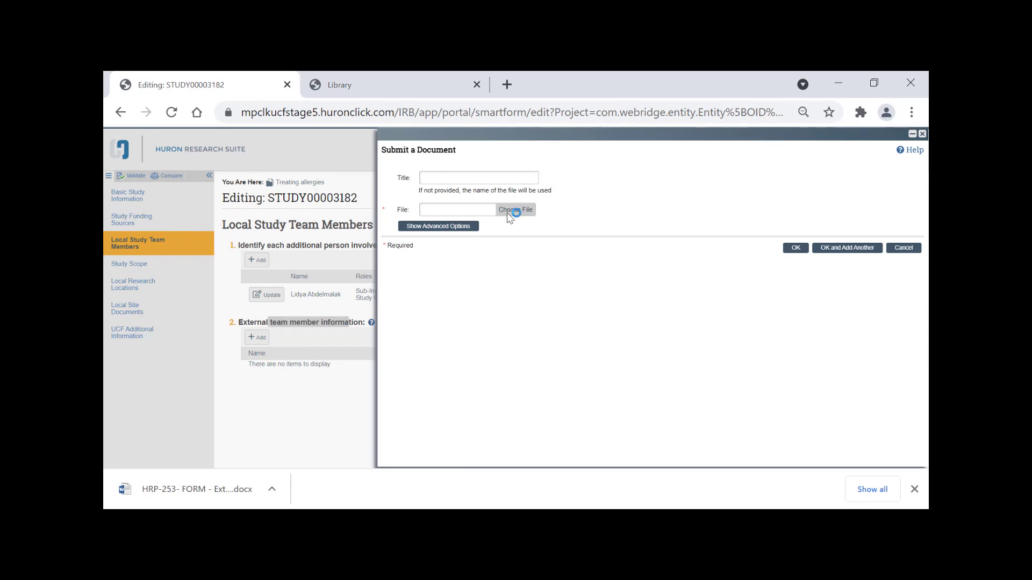
pyautogui.click(513, 210)
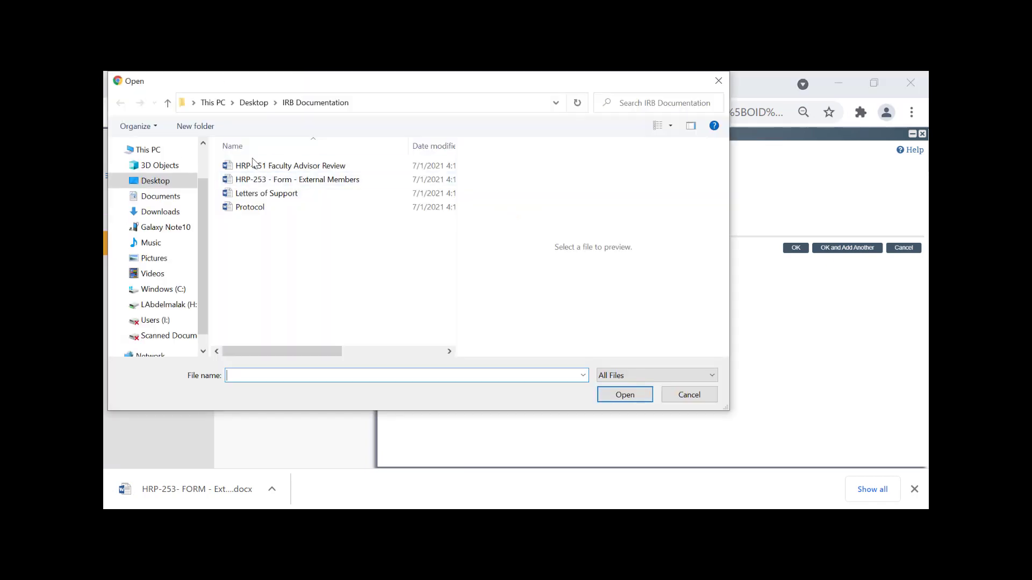
pyautogui.click(304, 183)
pyautogui.click(623, 395)
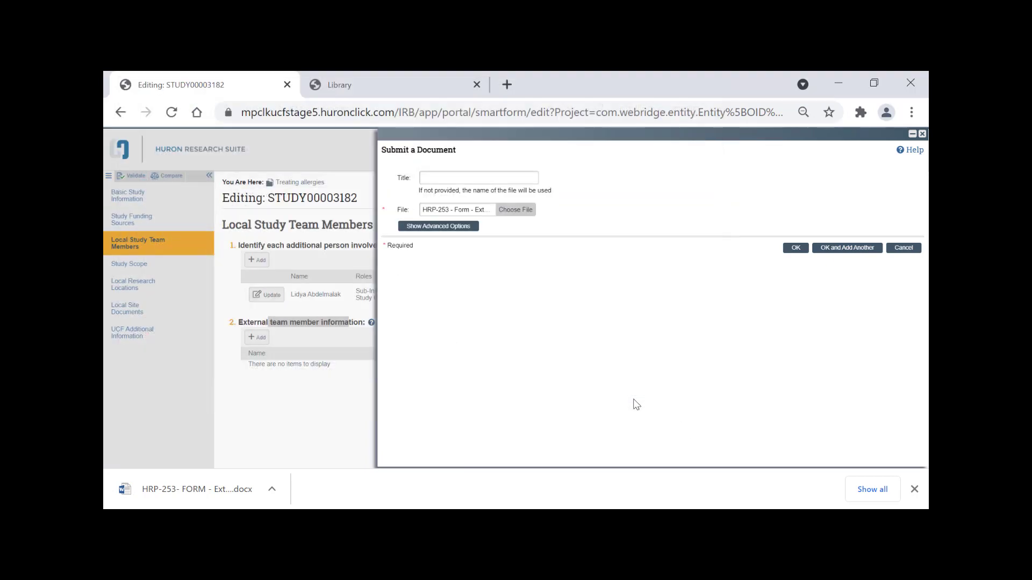
pyautogui.click(803, 251)
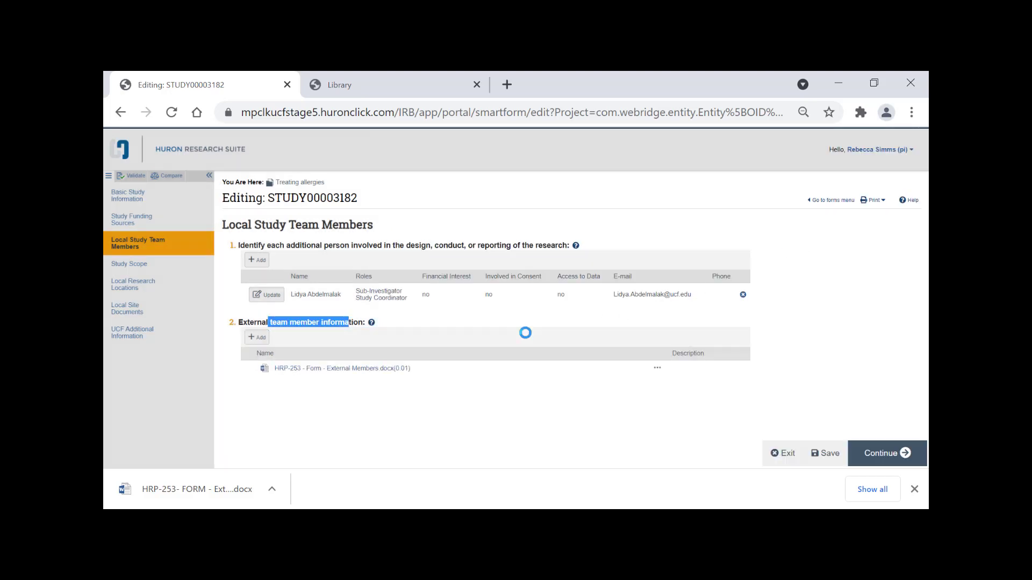
pyautogui.click(480, 376)
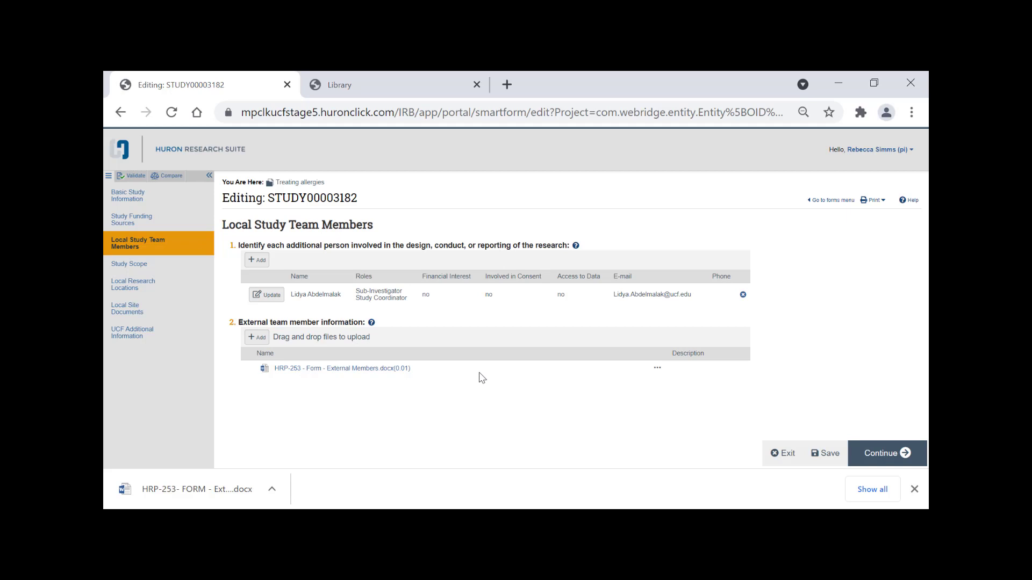
pyautogui.click(859, 446)
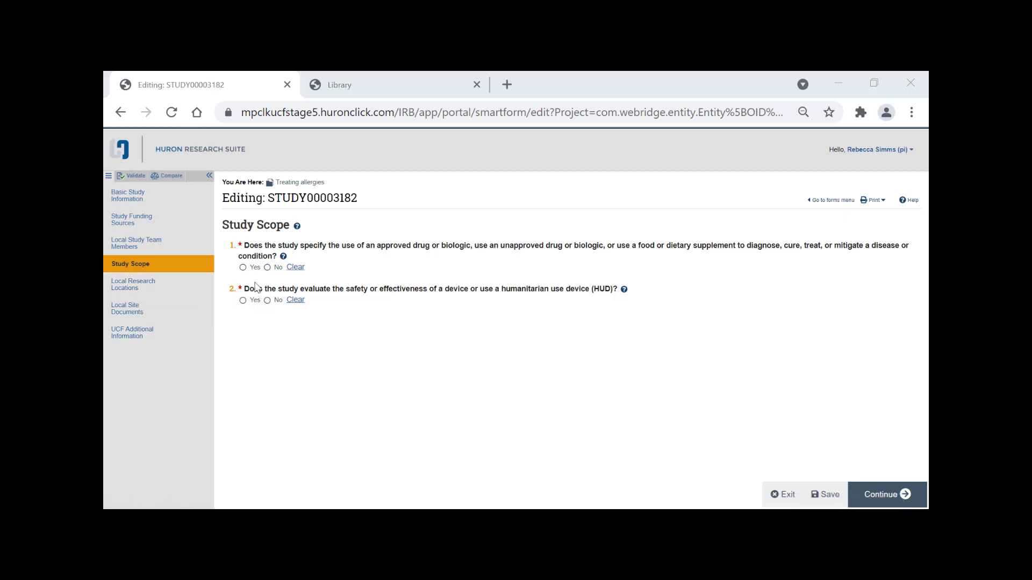
# Answer Yes for drug or biologic and No for device, then continue.
pyautogui.click(243, 268)
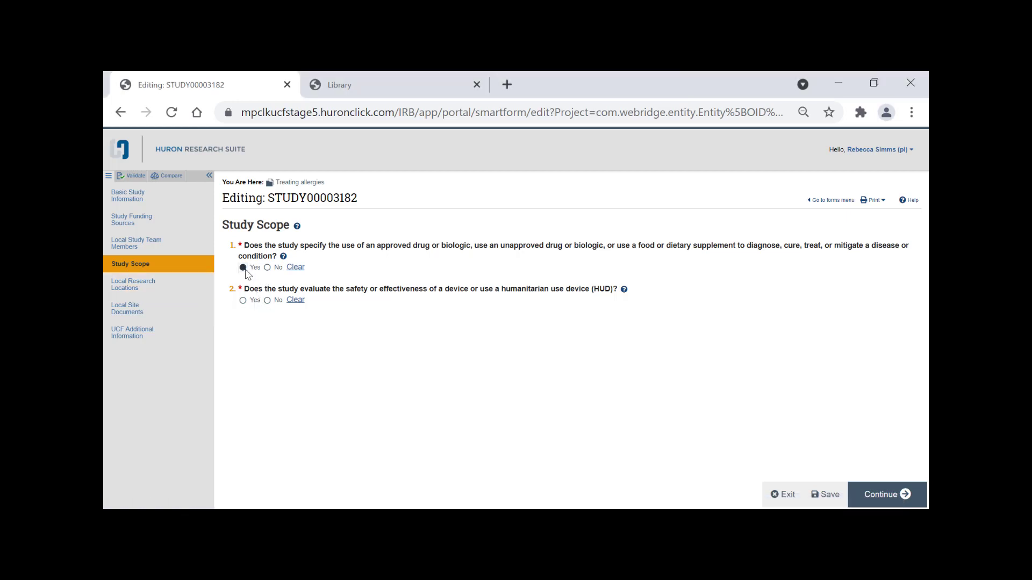
pyautogui.click(268, 301)
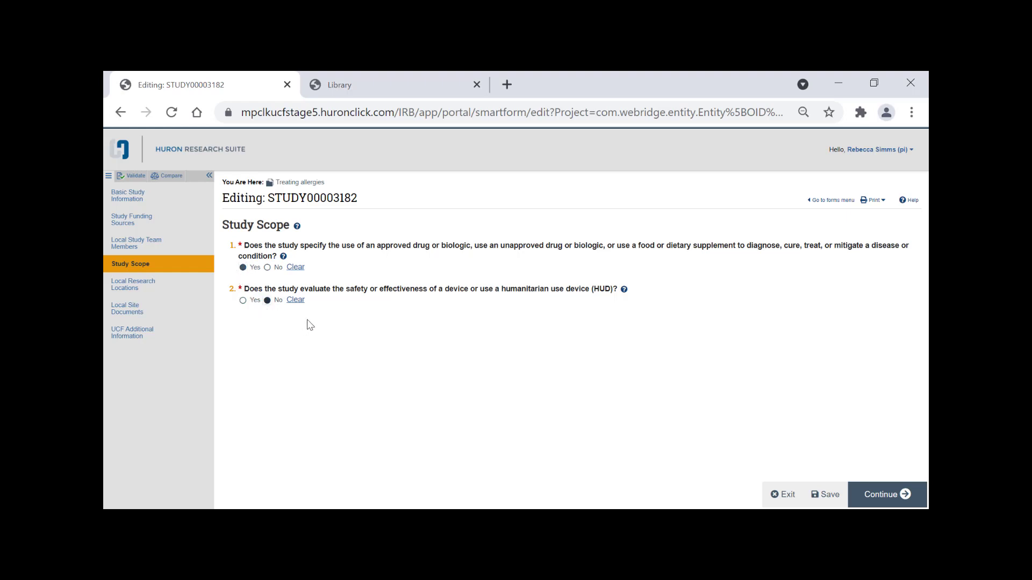
pyautogui.click(900, 502)
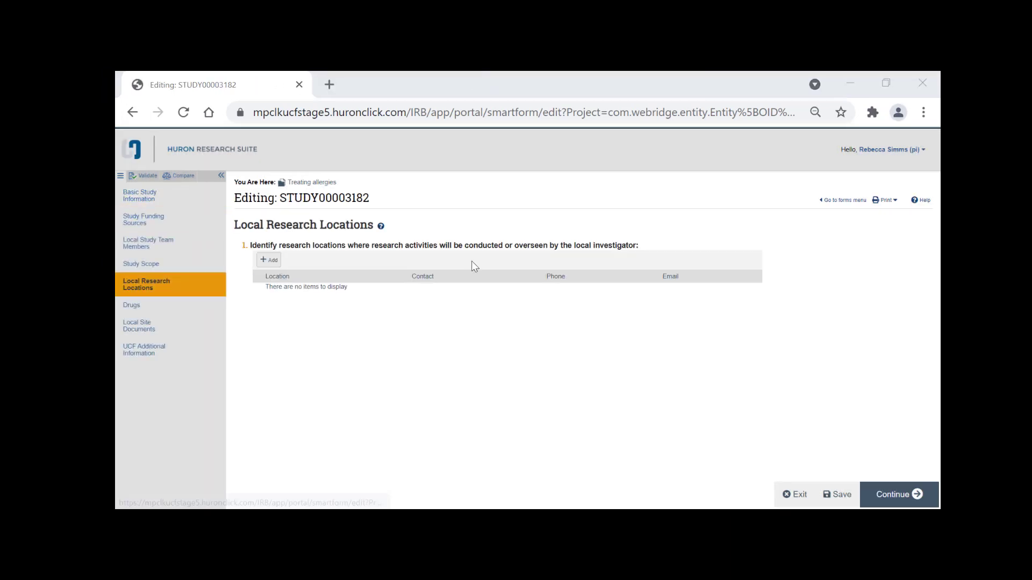
# Search '%classroom', add CLASSROOM BUILDING II (CB2) as a research location, and continue.
pyautogui.click(269, 260)
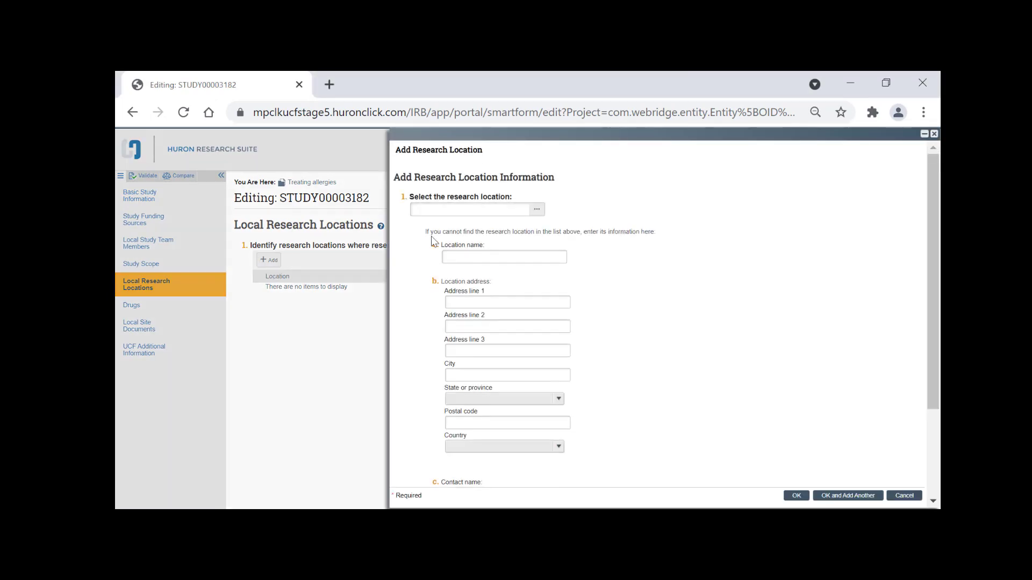
pyautogui.click(451, 215)
pyautogui.write('%')
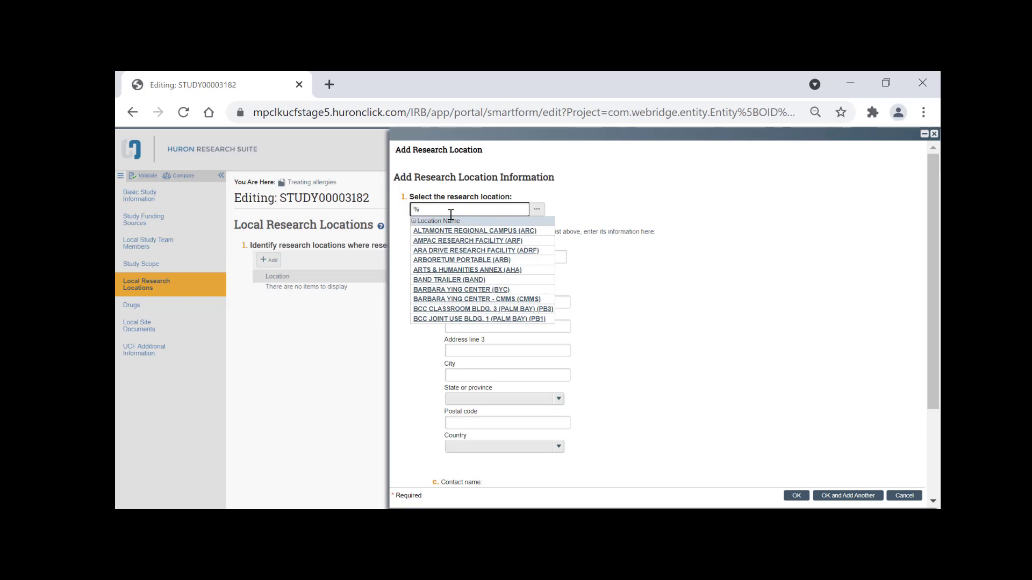
pyautogui.write('classron')
pyautogui.press('BackSpace')
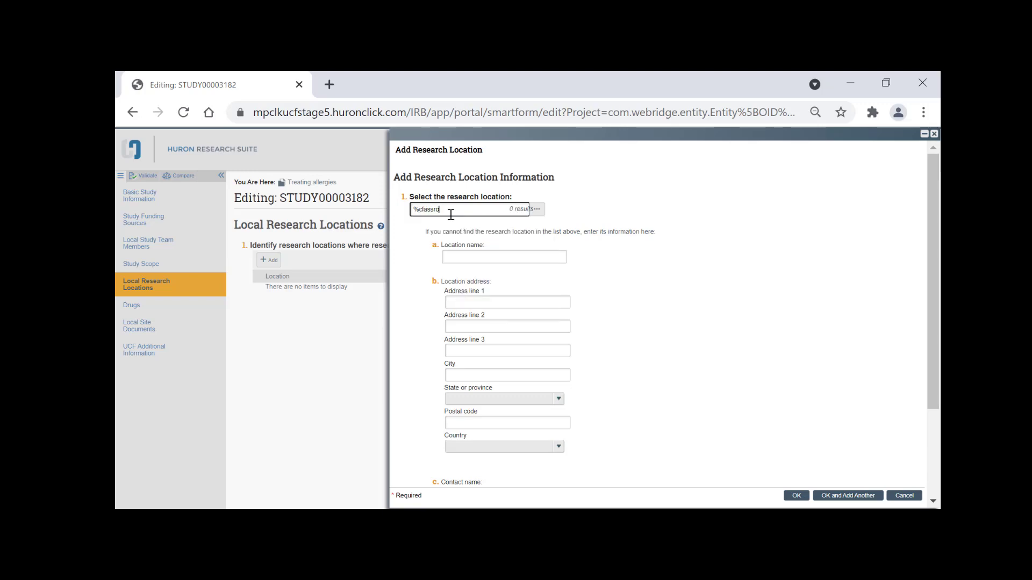
pyautogui.write('om')
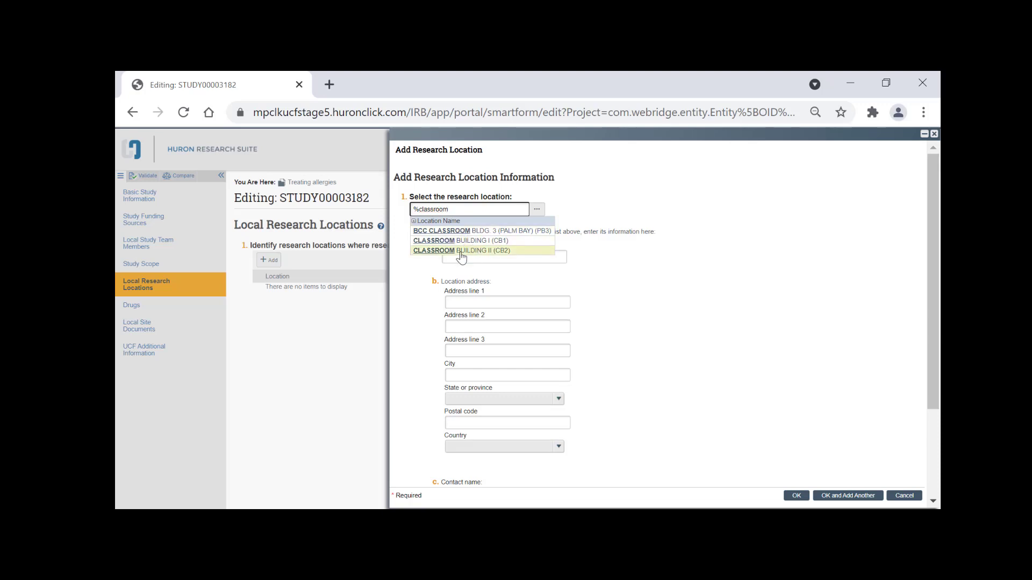
pyautogui.click(473, 251)
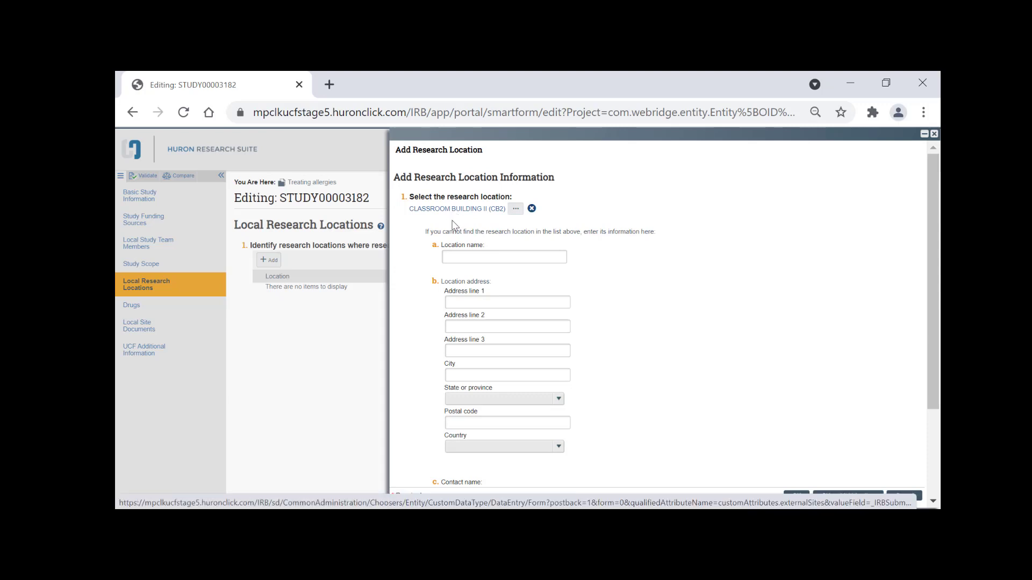
pyautogui.scroll(-3, 507, 422)
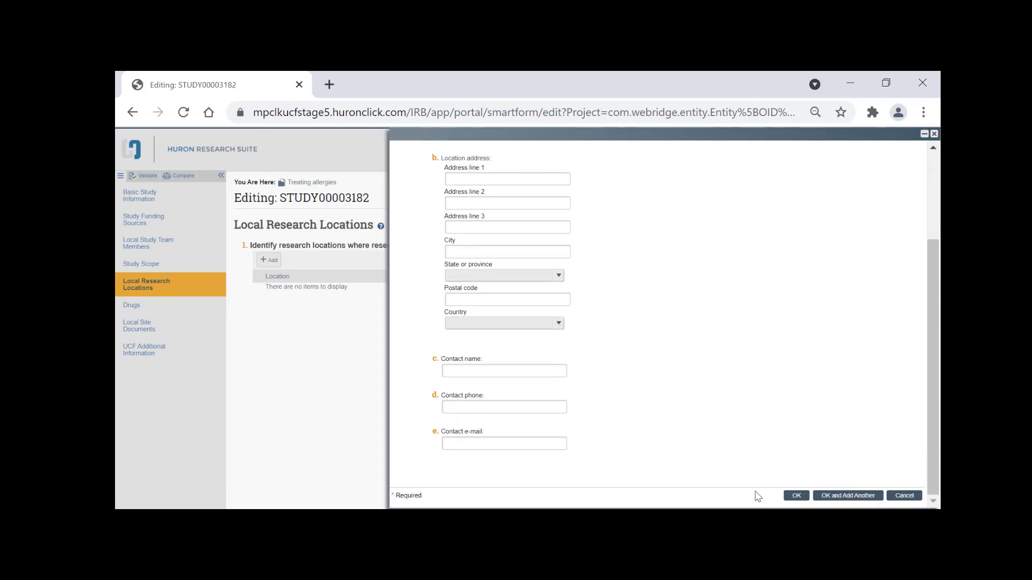
pyautogui.click(798, 495)
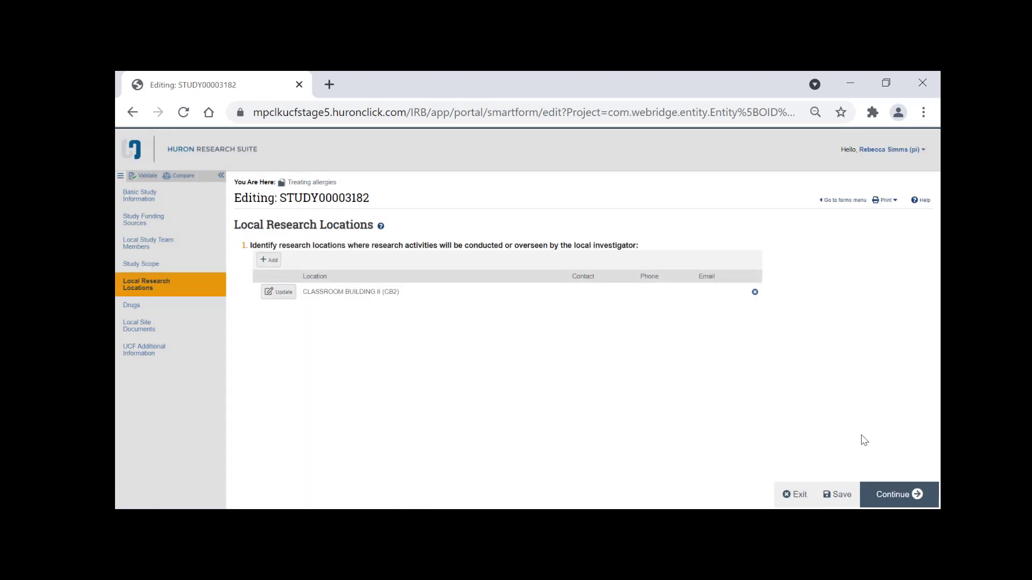
pyautogui.click(891, 495)
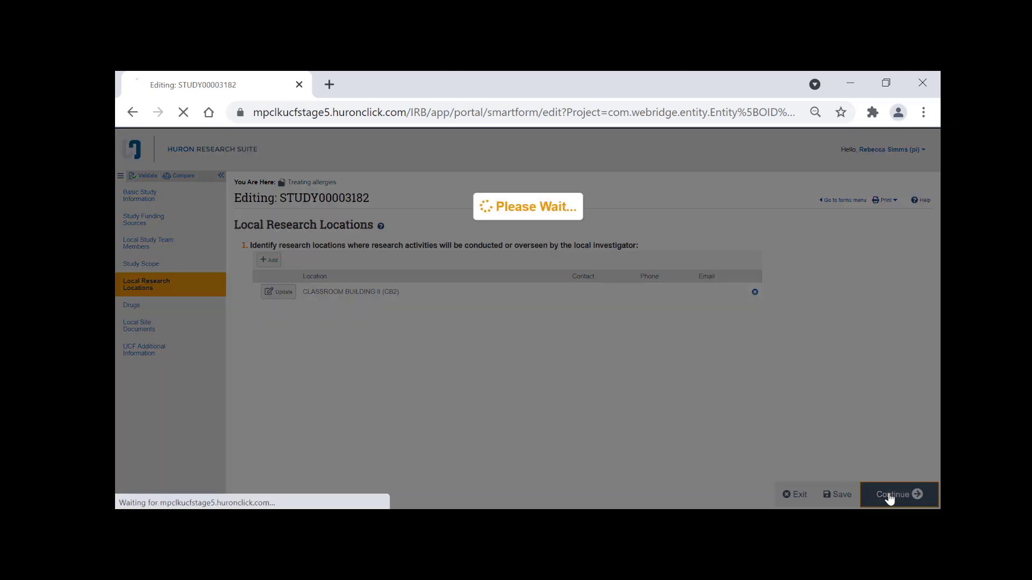